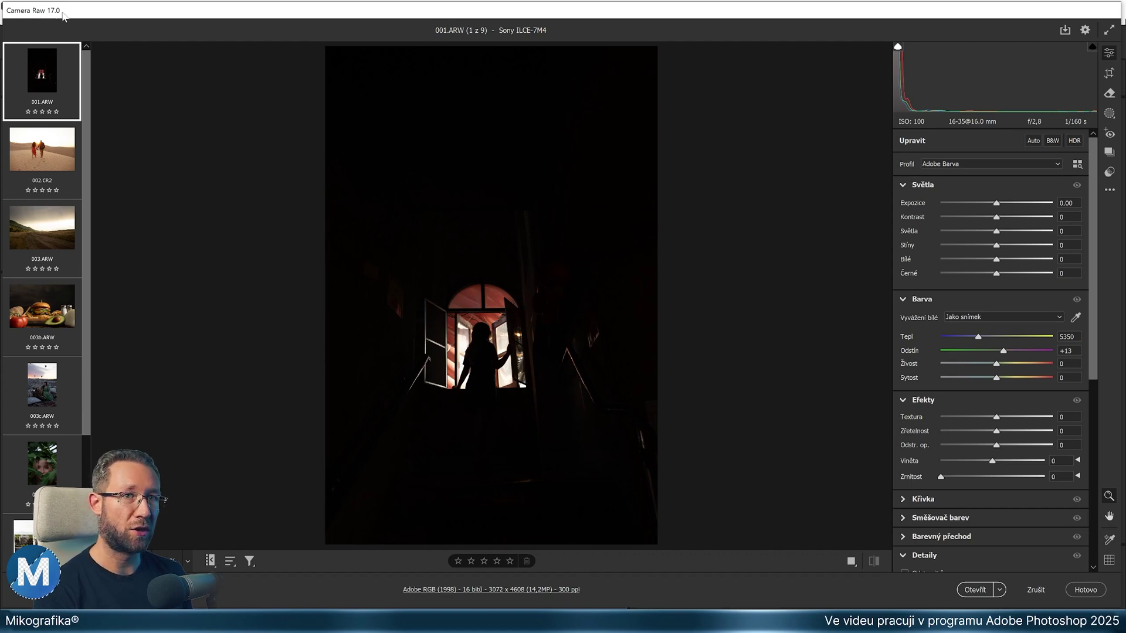
Step: Check the filmstrip options menu and the Technology Previews preferences, then confirm the preferences
mouse_move(88, 153)
mouse_down()
mouse_move(89, 223)
mouse_move(86, 114)
mouse_up()
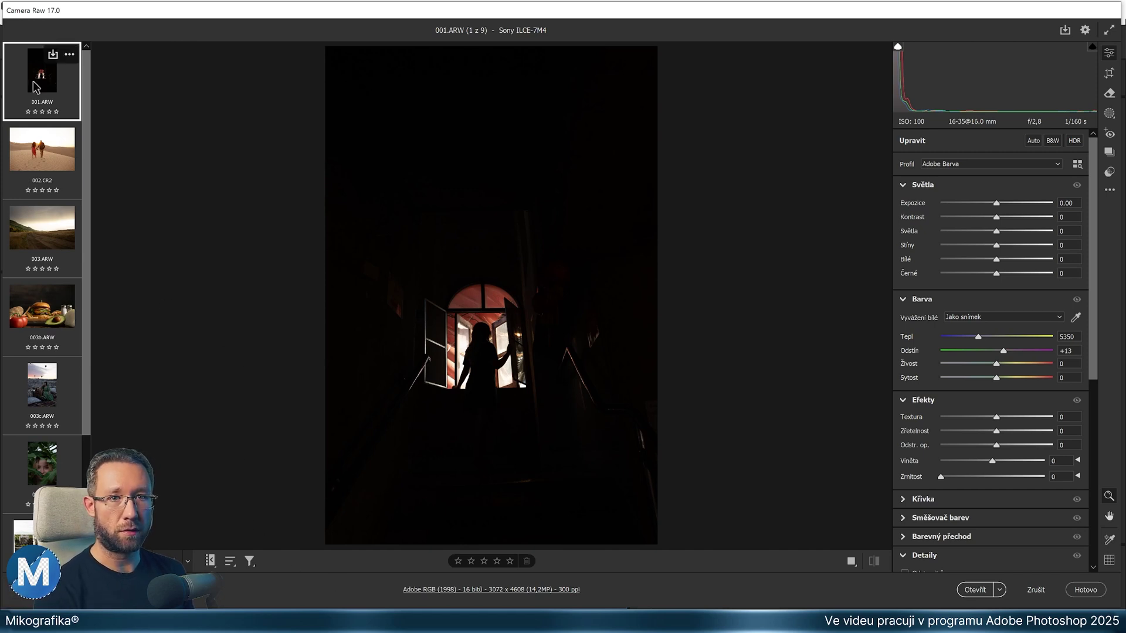
right_click(56, 56)
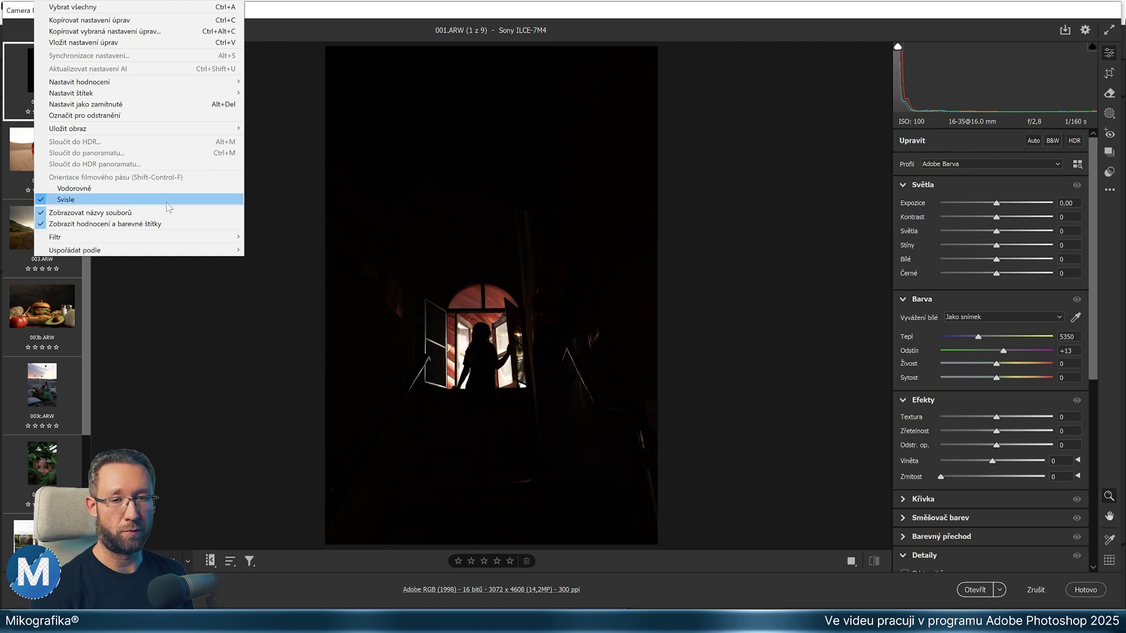
click(321, 13)
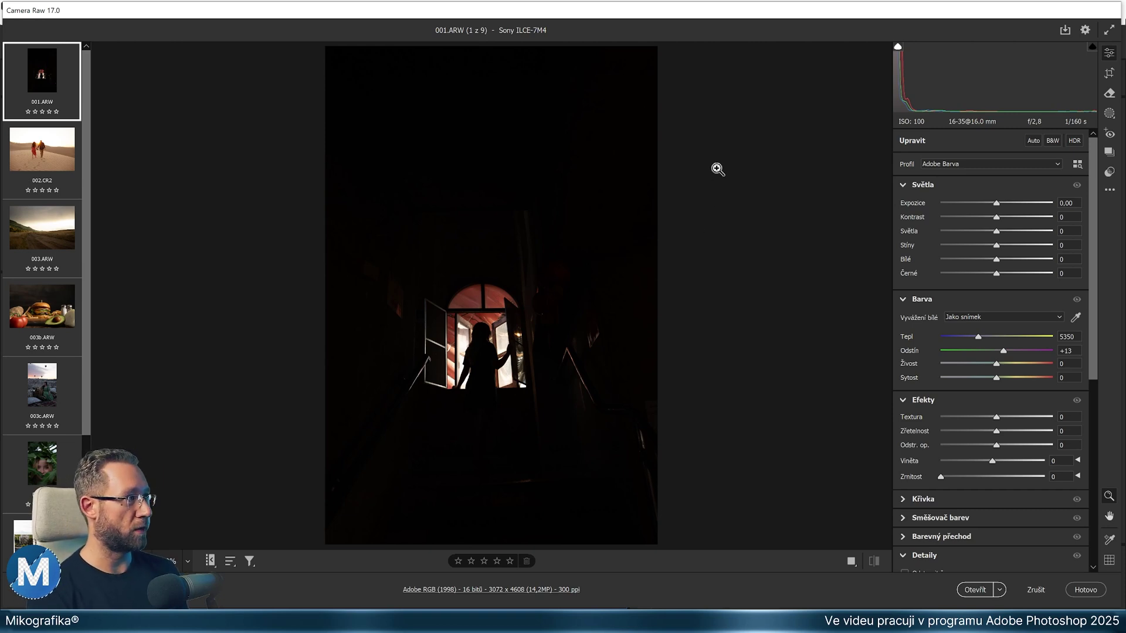
click(1085, 31)
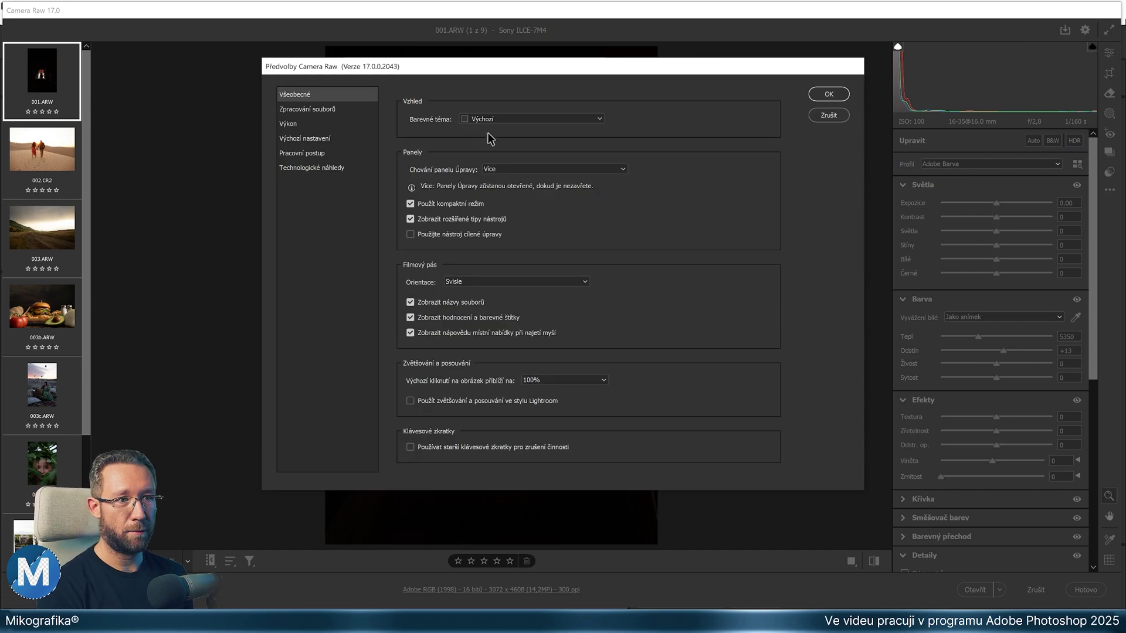
click(312, 169)
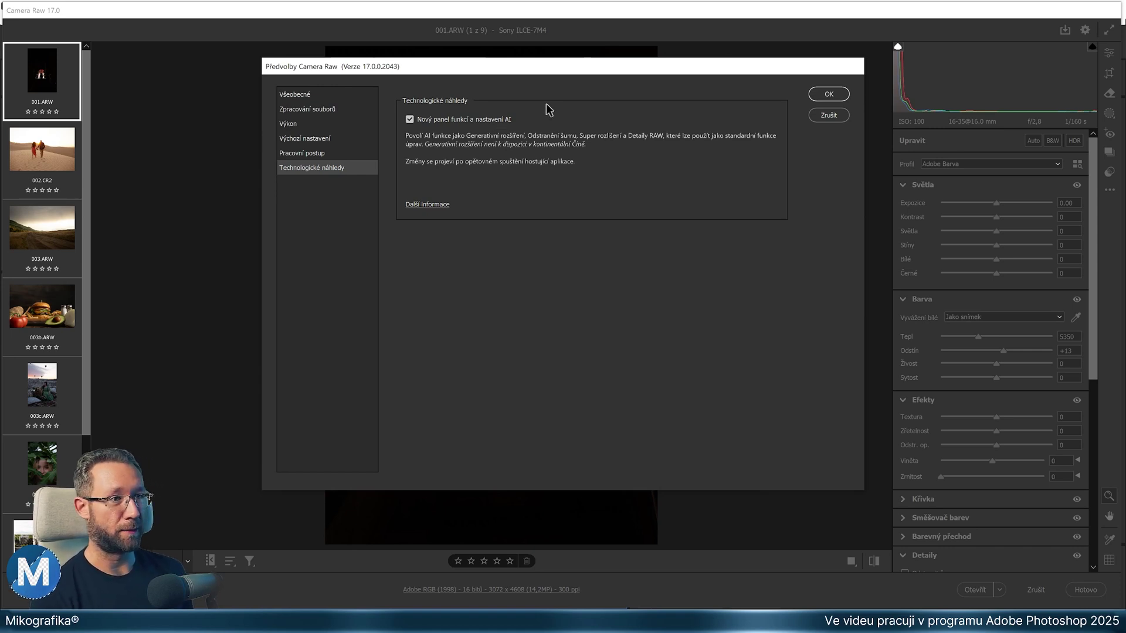
click(828, 94)
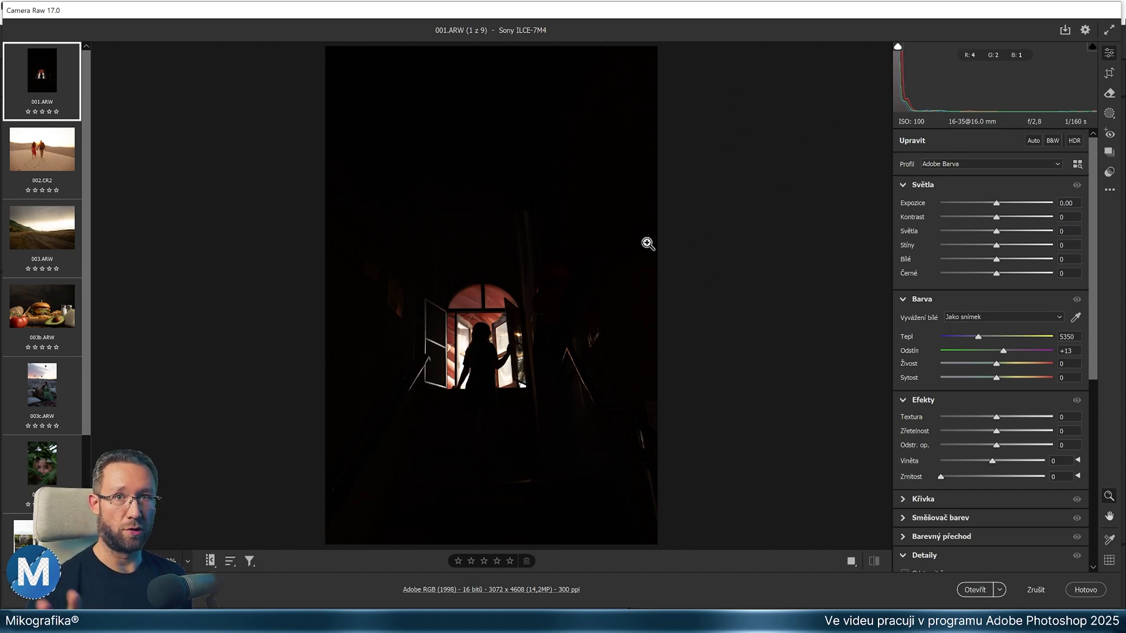
Step: Set Exposure to +5.00 and pull Highlights down to -100, then back to -72
click(1068, 203)
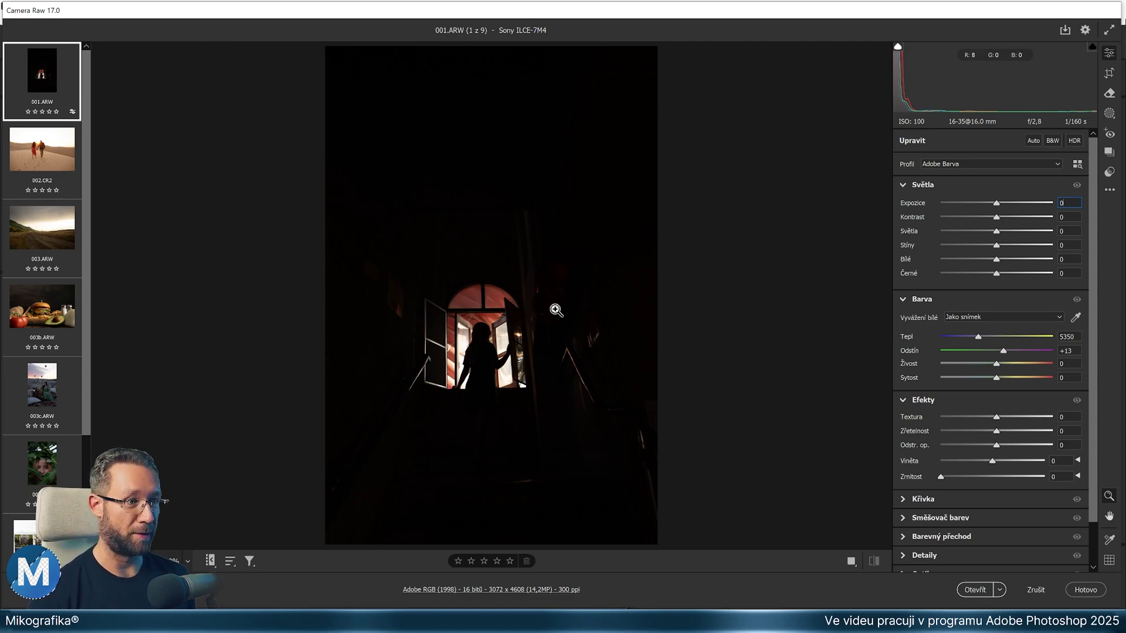
drag(997, 202, 1051, 212)
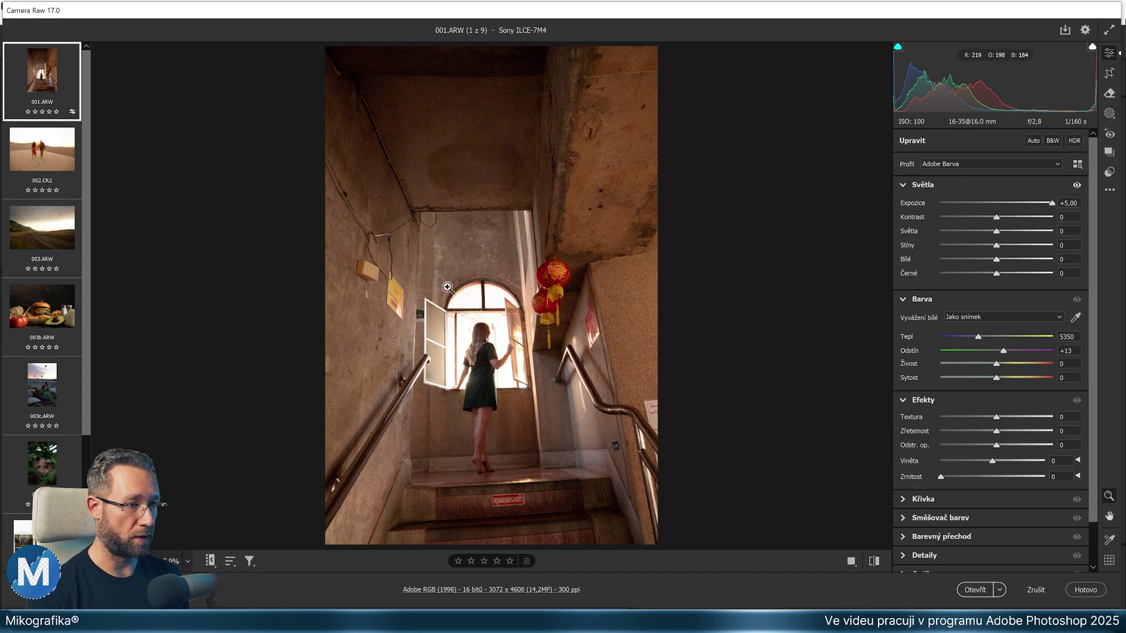
drag(999, 235, 940, 238)
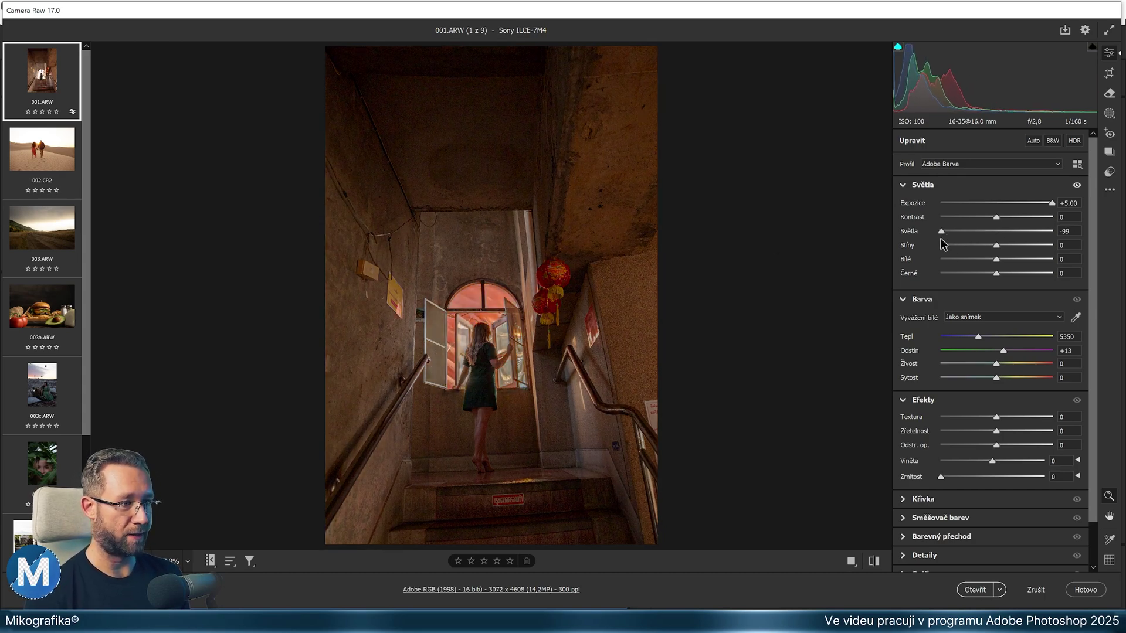
mouse_move(483, 377)
mouse_down()
mouse_move(666, 346)
mouse_move(594, 316)
mouse_up()
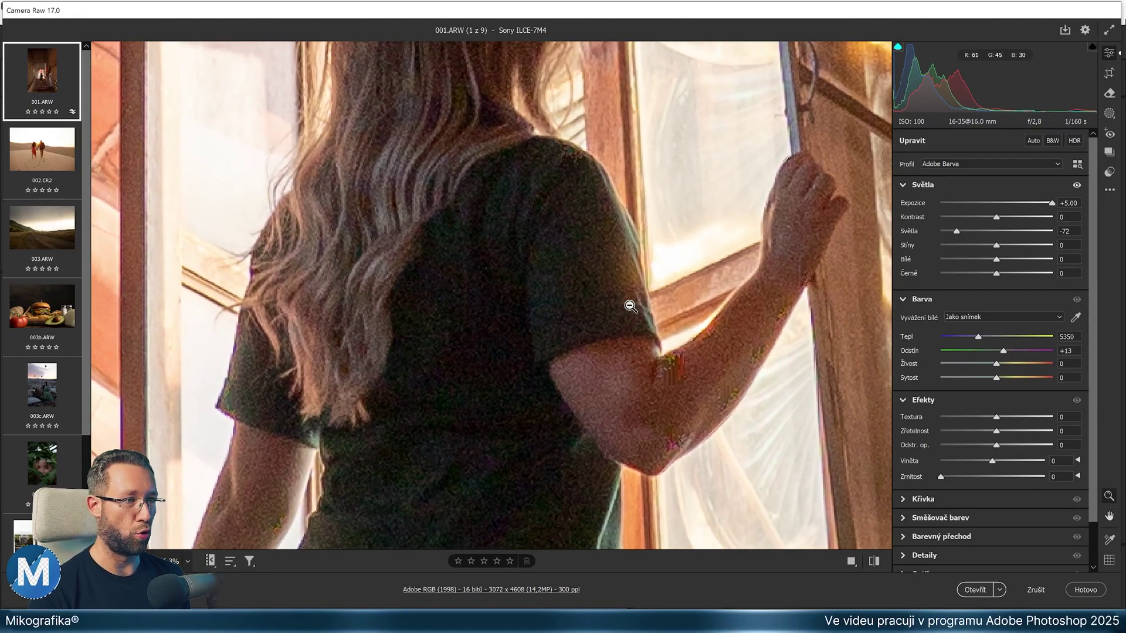
Step: Expand the Detail section, showing Sharpening 40 and color noise reduction 25
scroll(1096, 339, down, 2)
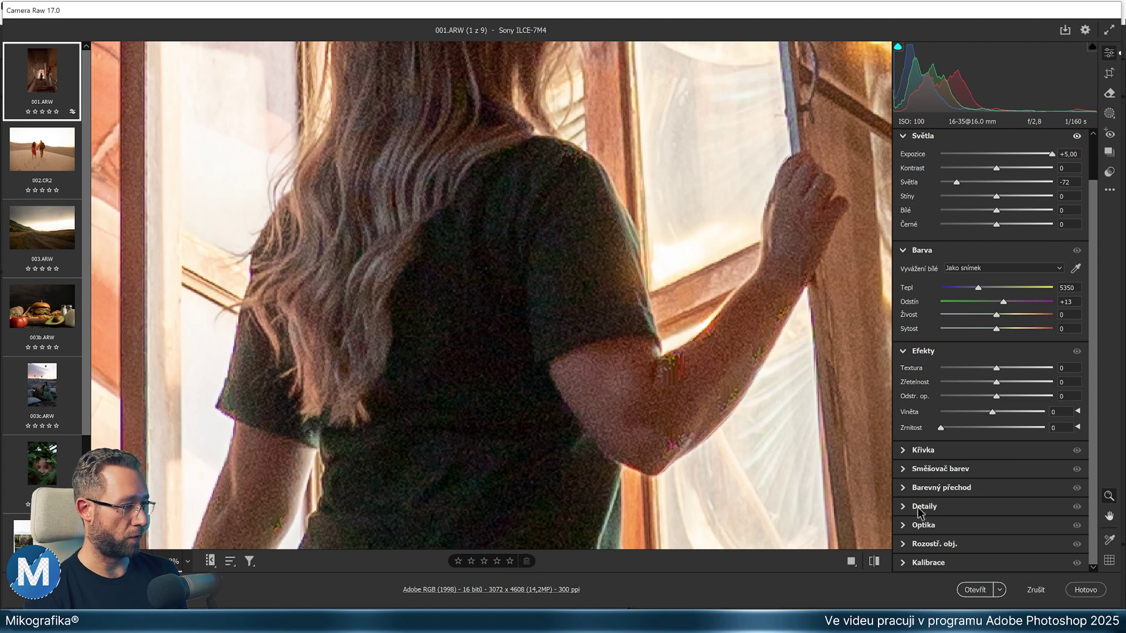
click(904, 506)
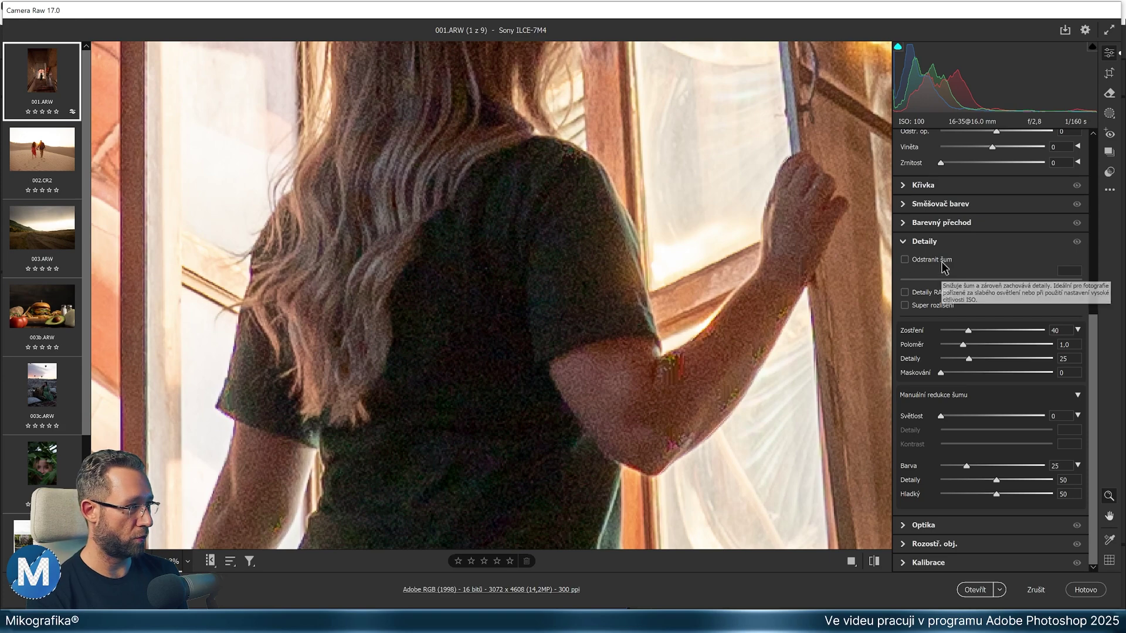
Step: Turn on AI Denoise and compare with the Detail eye toggle
click(905, 259)
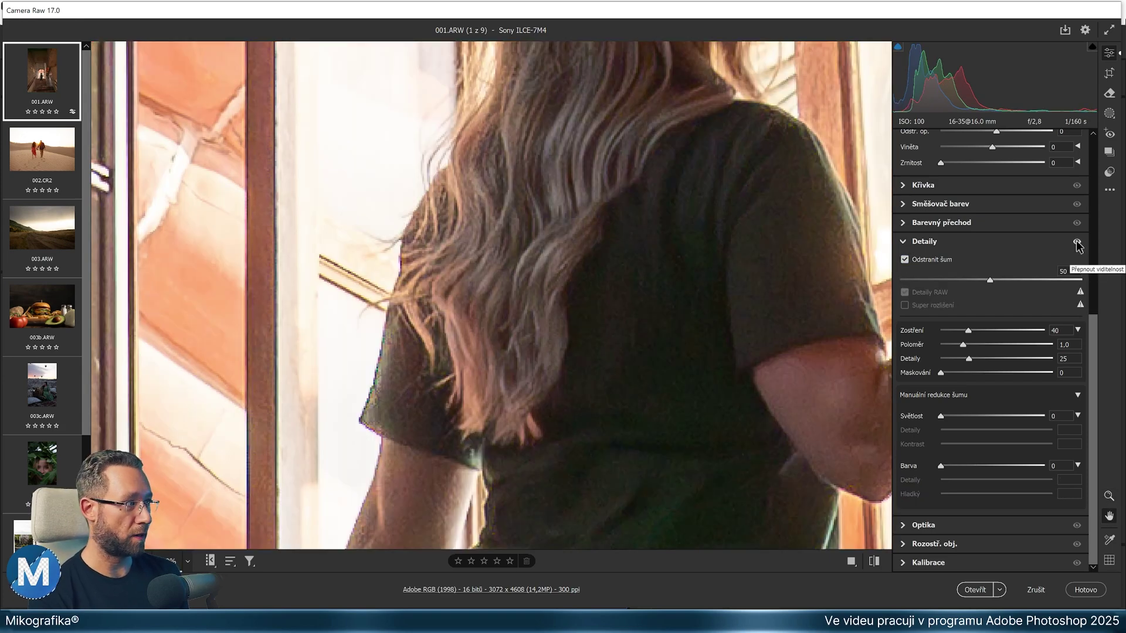
click(1076, 243)
click(1076, 243)
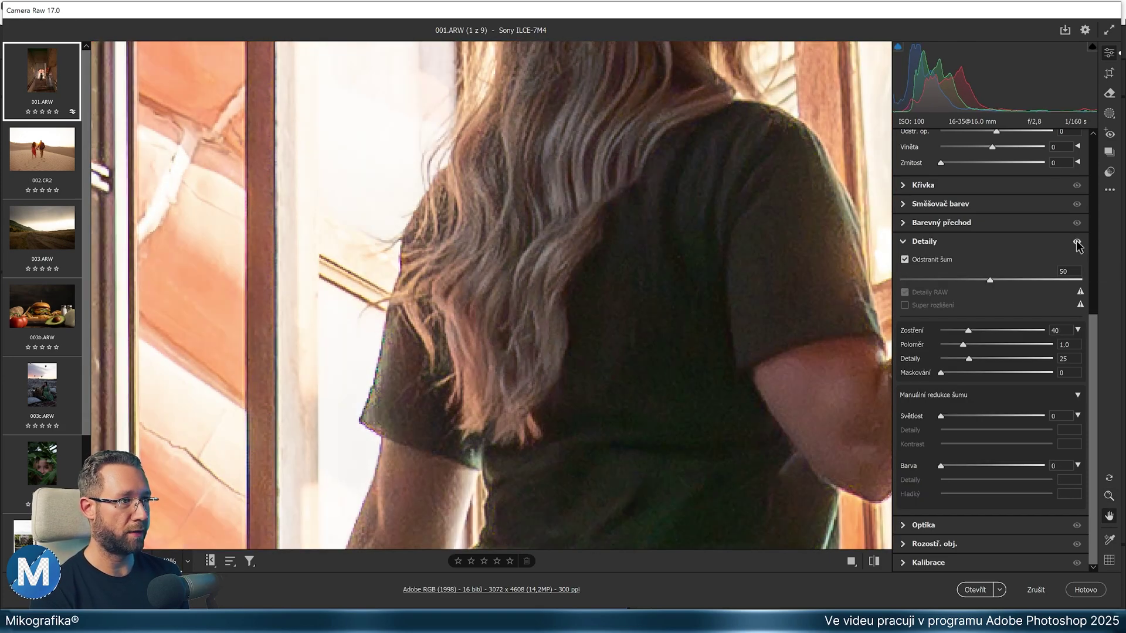
key(z)
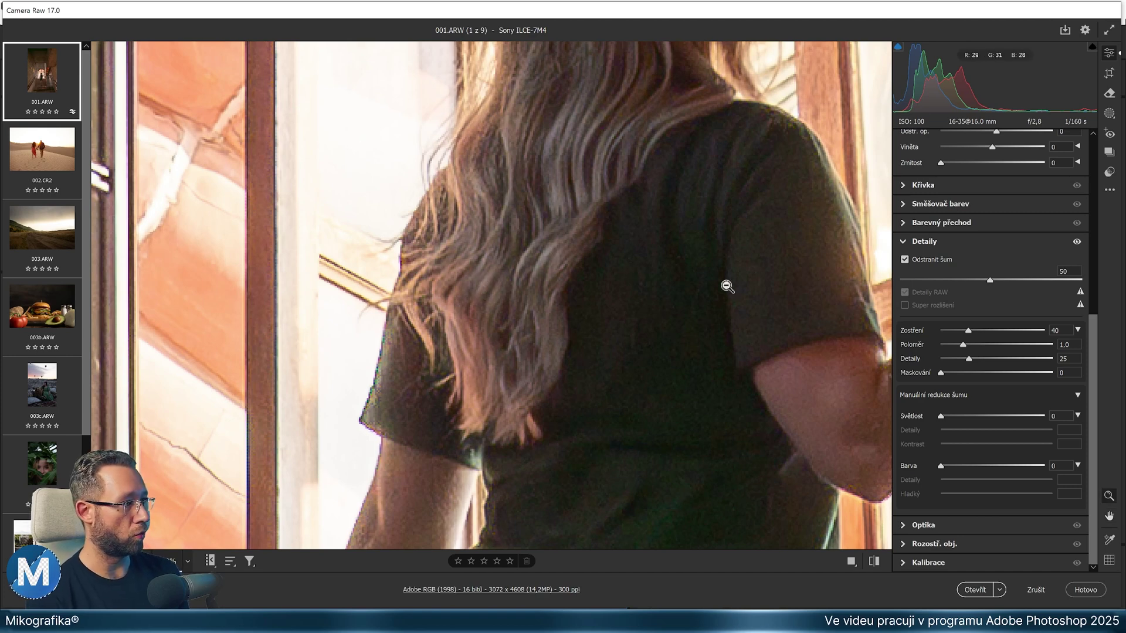
Step: Raise the Denoise amount to 100, then lower it to 39, comparing before and after
drag(990, 280, 1083, 281)
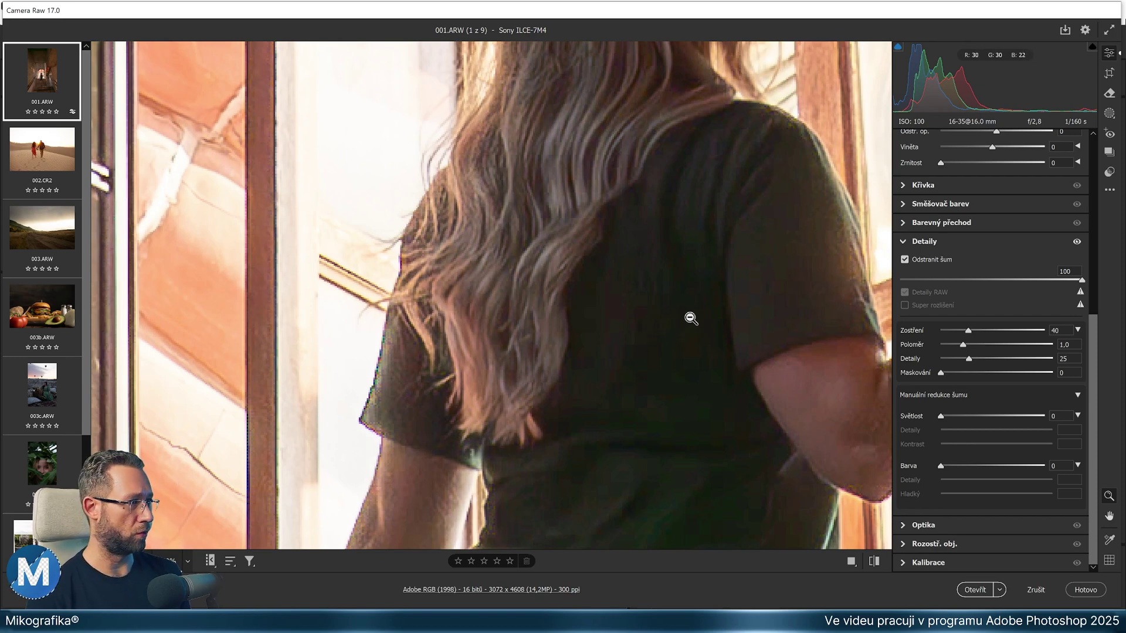
click(1077, 241)
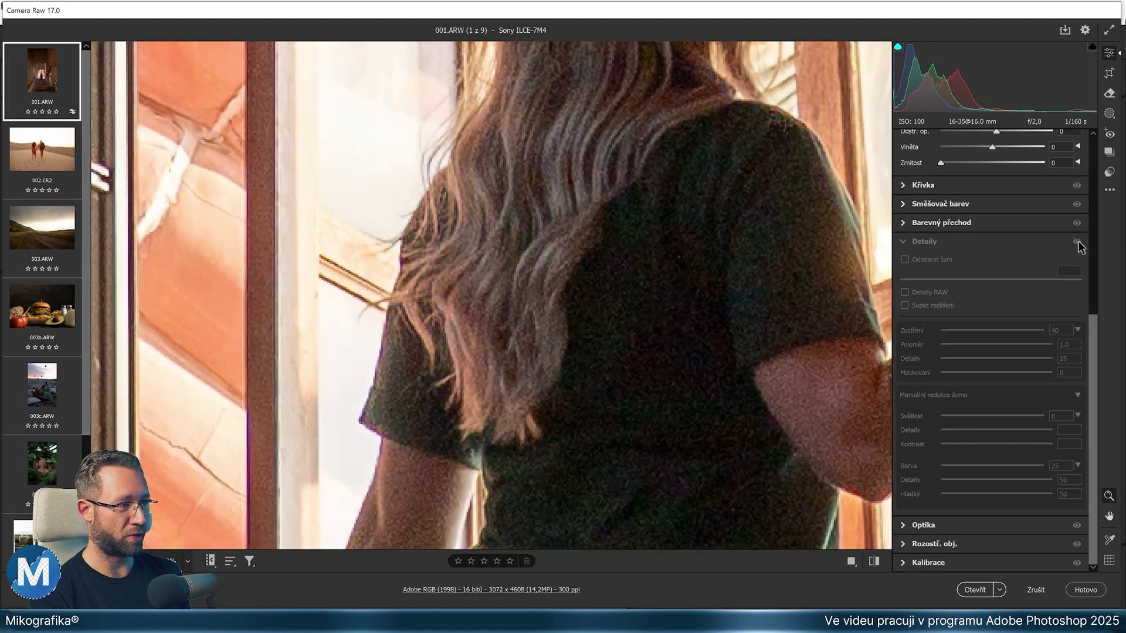
click(1077, 241)
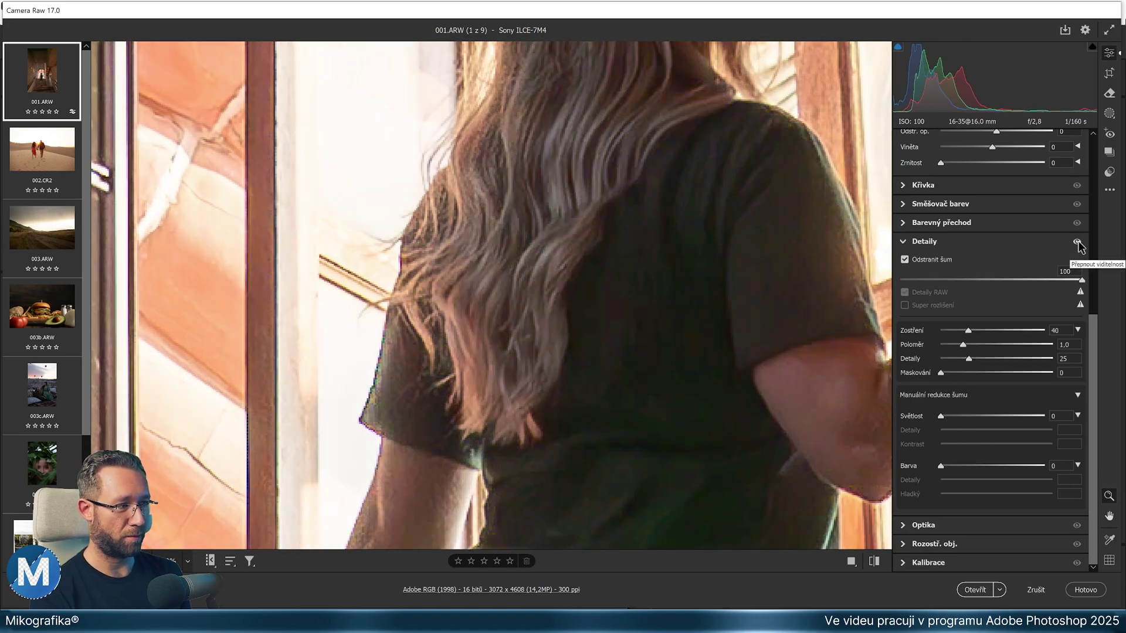
drag(1082, 280, 966, 283)
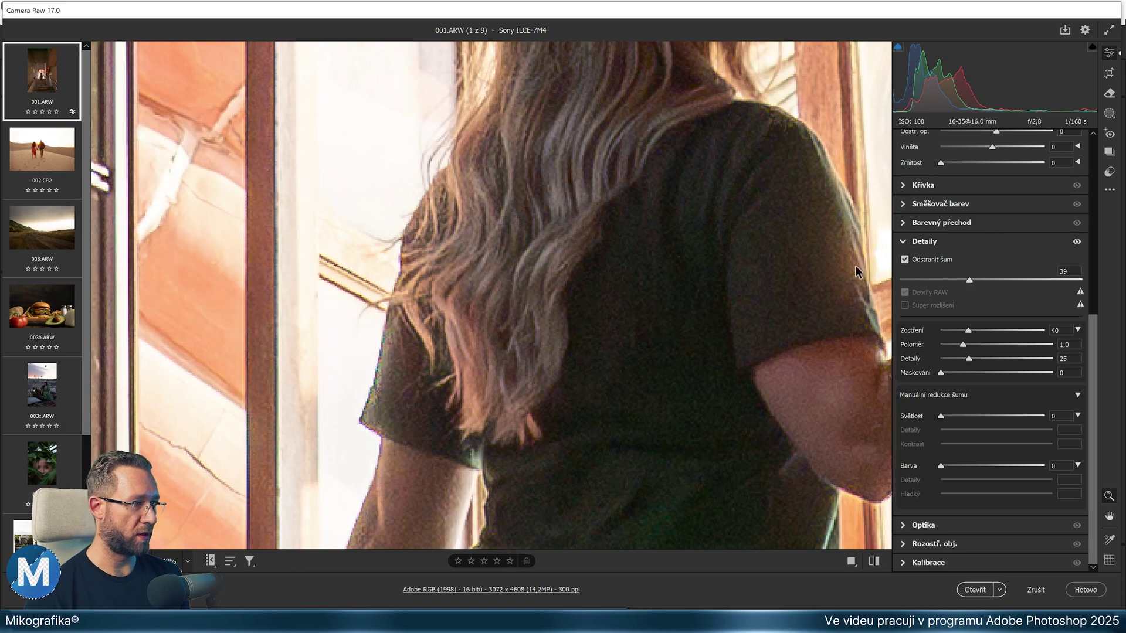
click(1077, 241)
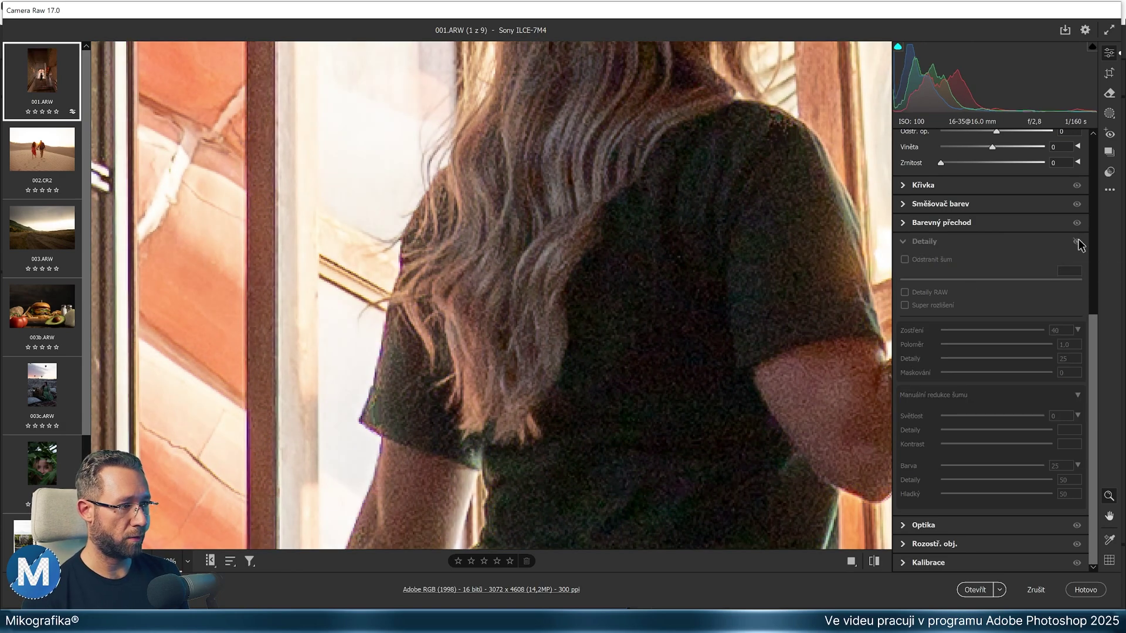
click(1078, 242)
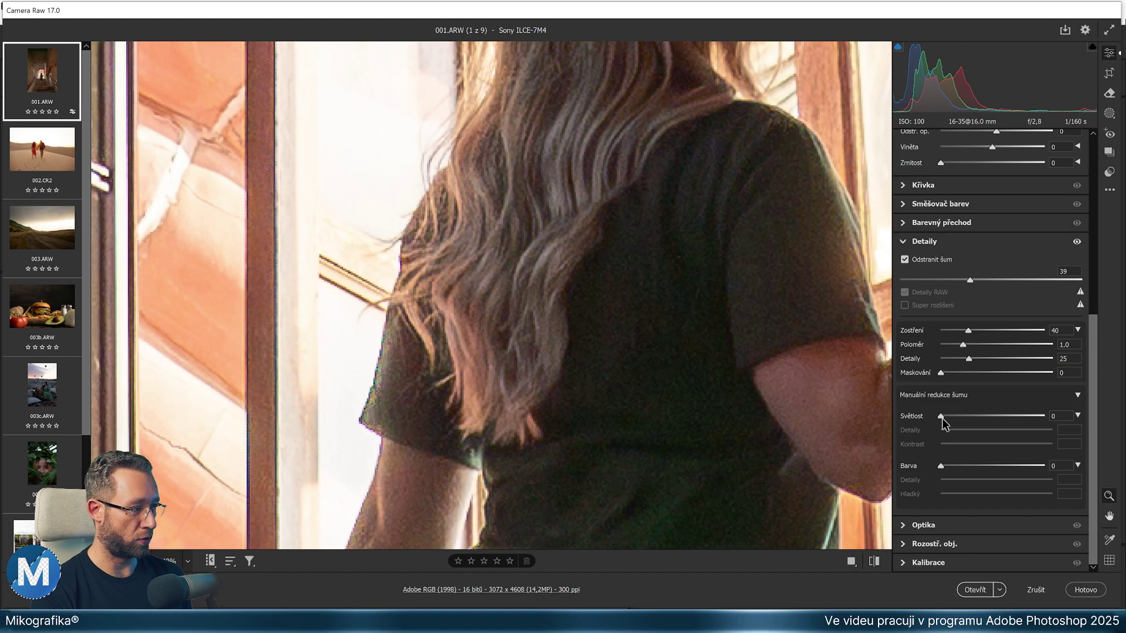
Step: Try manual Luminance noise reduction, return it to 0, and switch to 002.CR2
drag(941, 415, 960, 415)
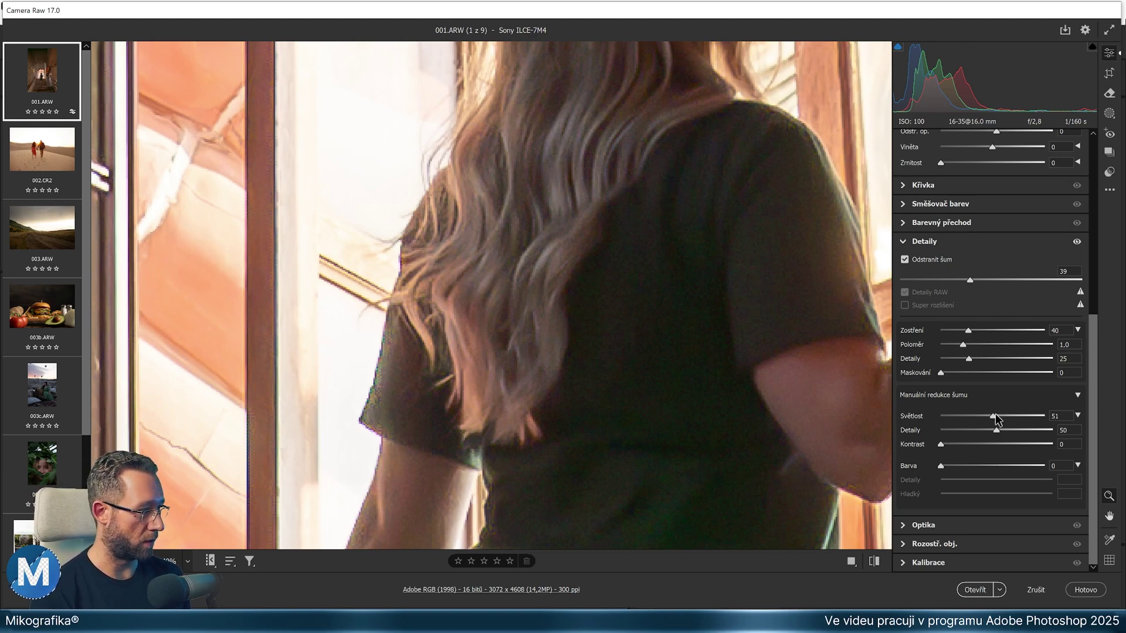
drag(993, 415, 913, 417)
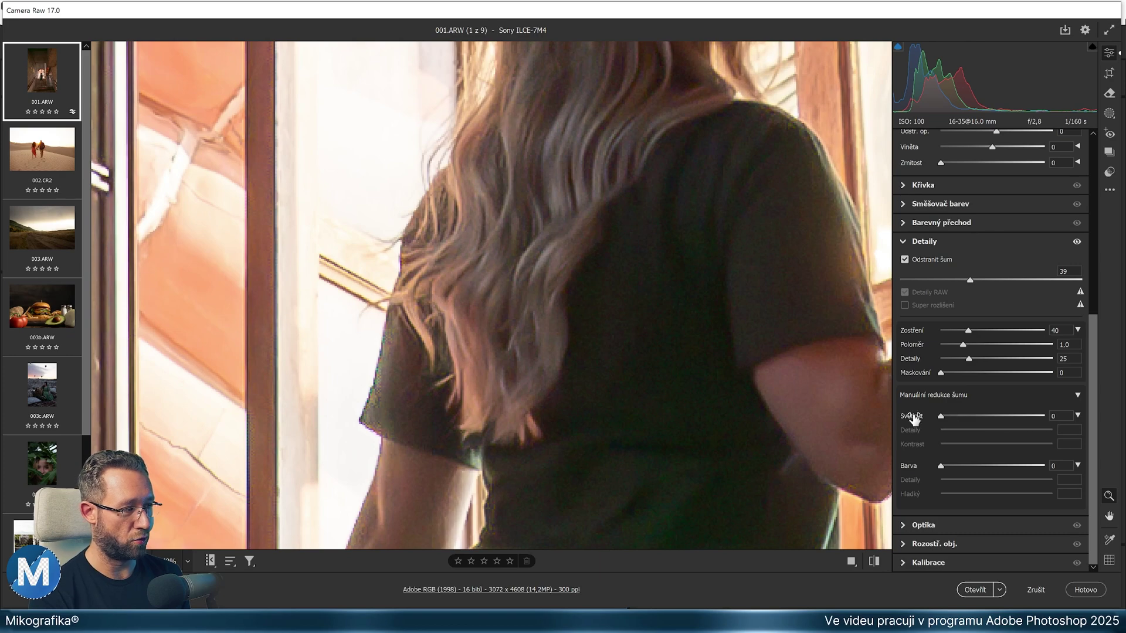
click(701, 369)
Step: Show 002.CR2 at full size, panned to the couple's hands
click(65, 168)
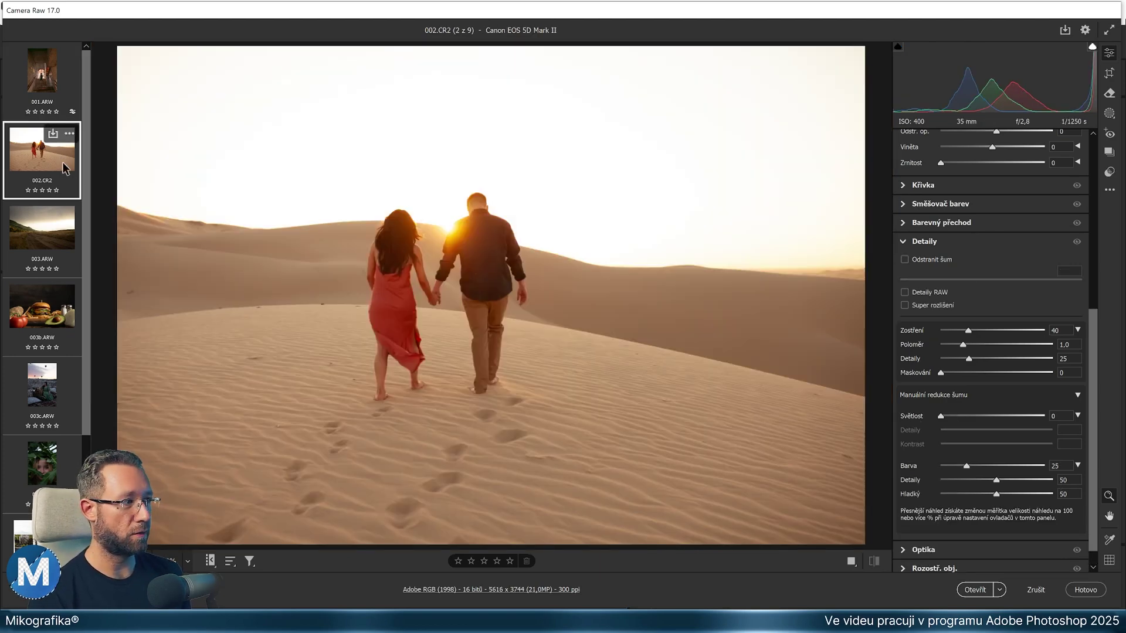
scroll(999, 393, down, 1)
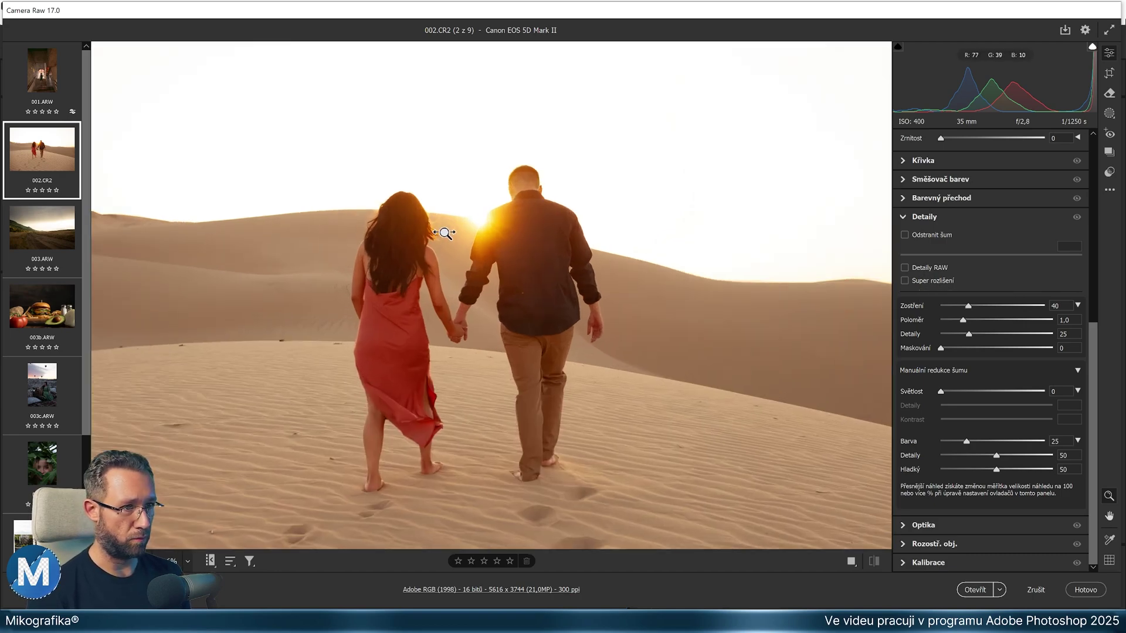
click(444, 231)
mouse_move(600, 324)
mouse_down()
mouse_move(266, 258)
mouse_move(266, 528)
mouse_up()
Step: Enable Raw Details and compare before and after using the Detail eye toggle
click(904, 292)
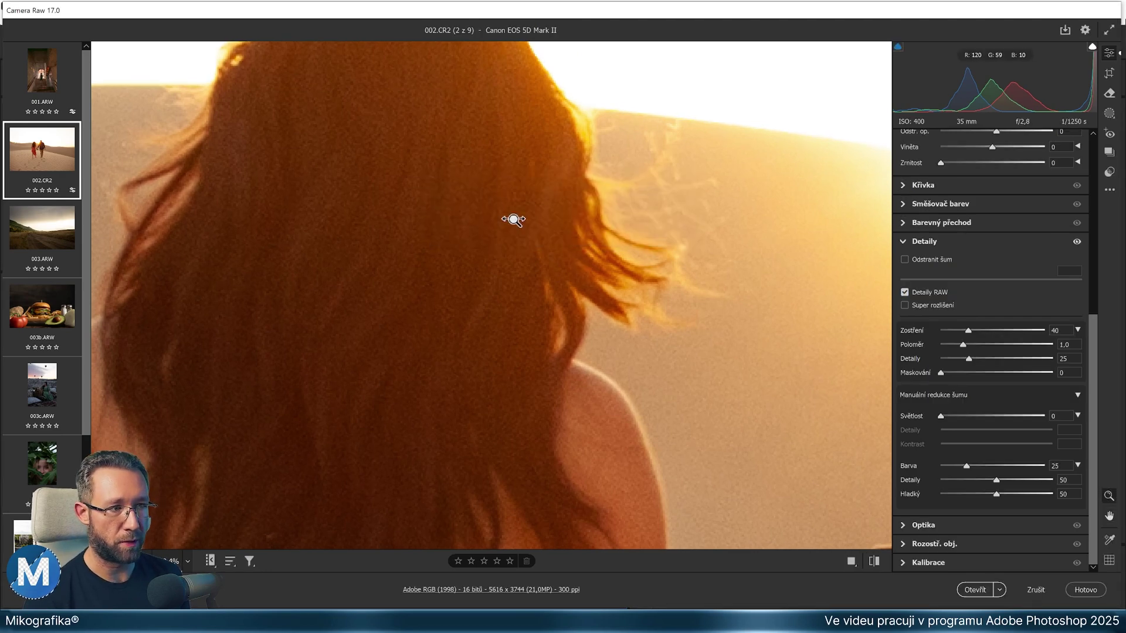
drag(513, 220, 471, 241)
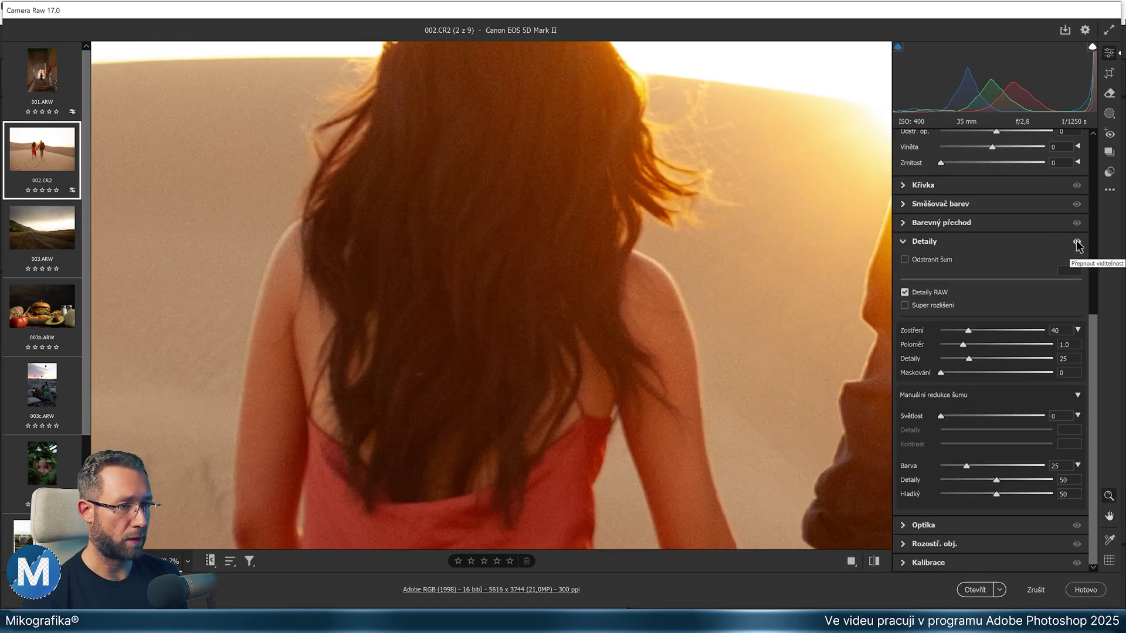
click(1076, 242)
click(1077, 243)
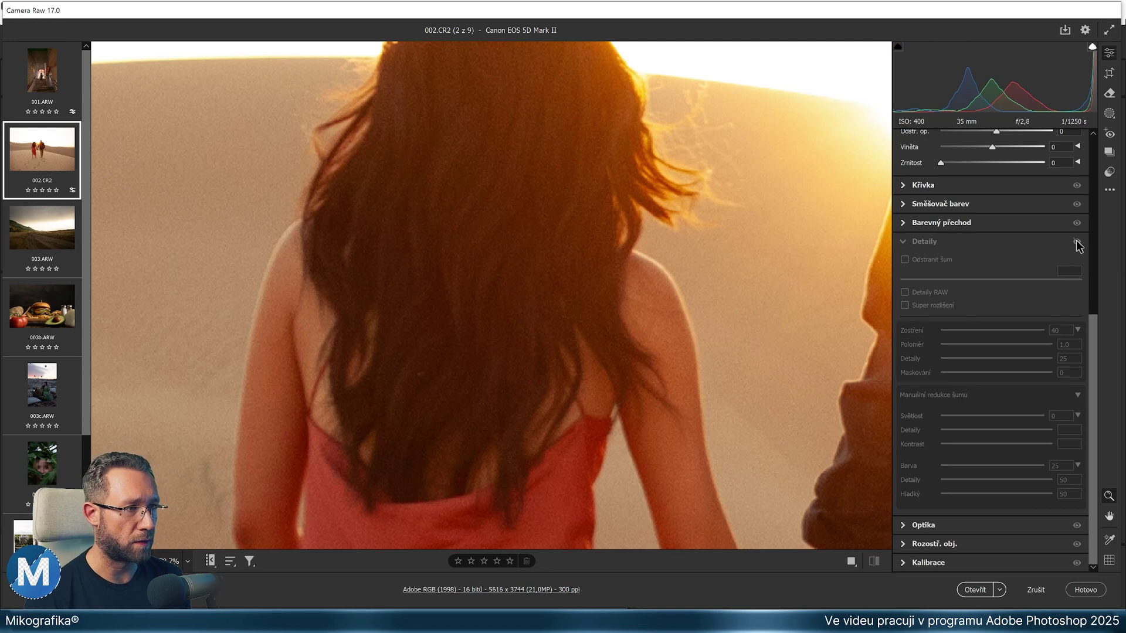
click(1077, 242)
click(1077, 243)
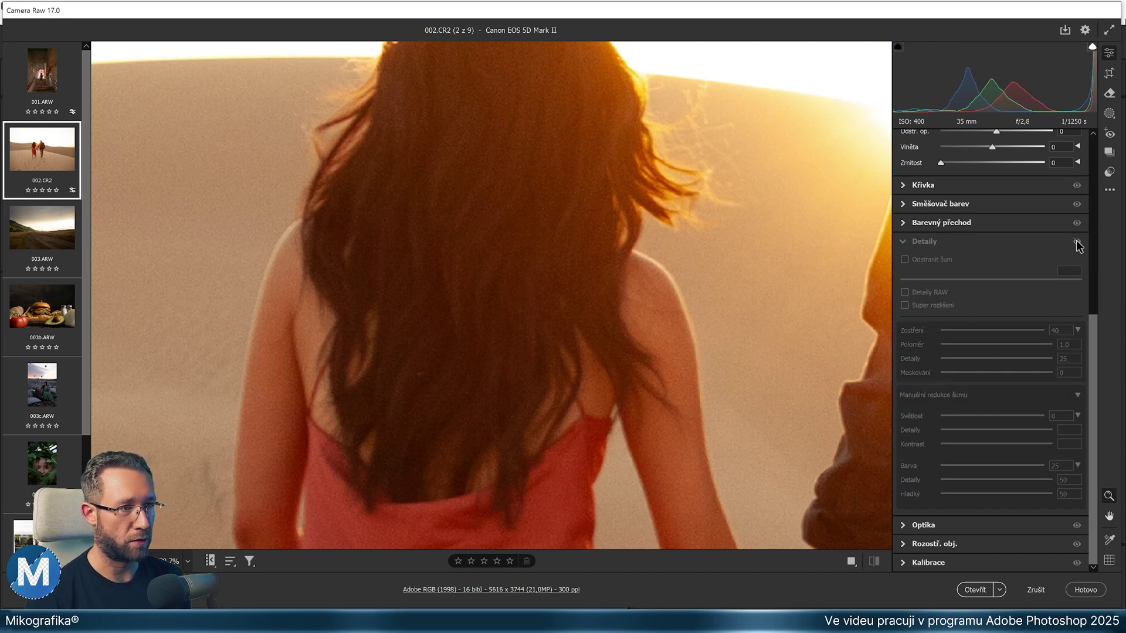
click(783, 354)
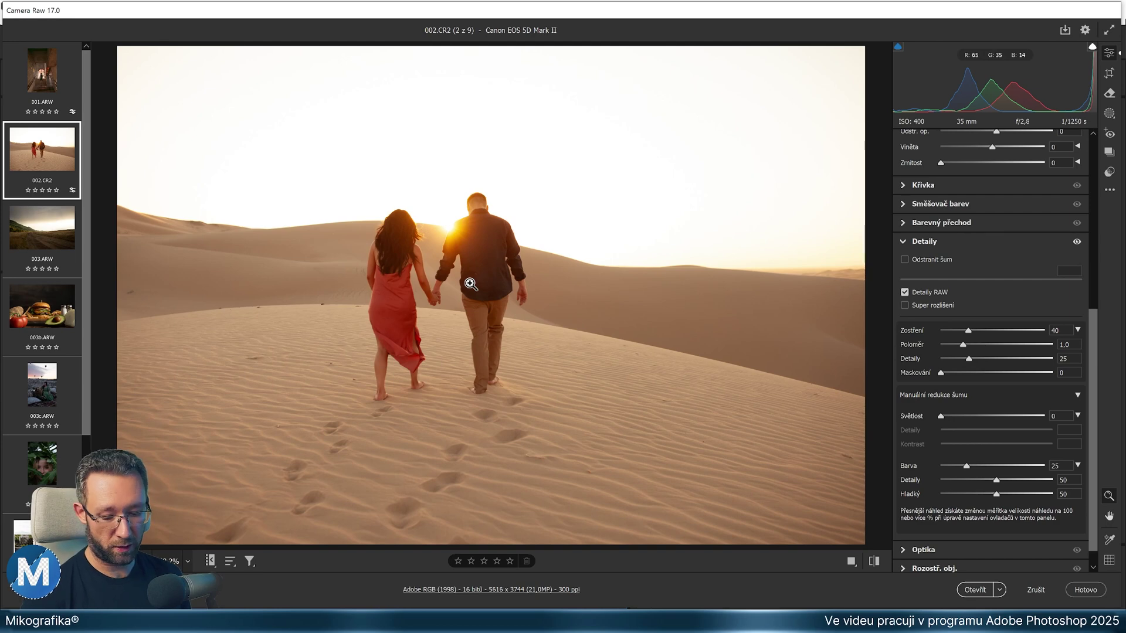
Step: Crop 002.CR2 to a tight portrait frame around the couple, 1554 × 2331
key(c)
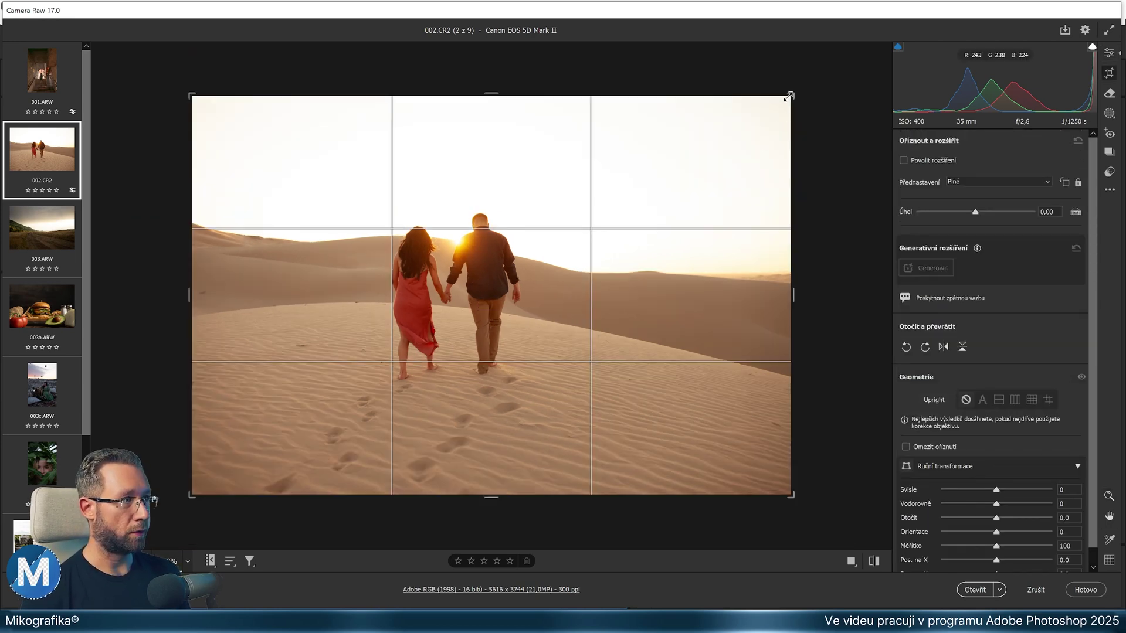
drag(791, 94, 636, 202)
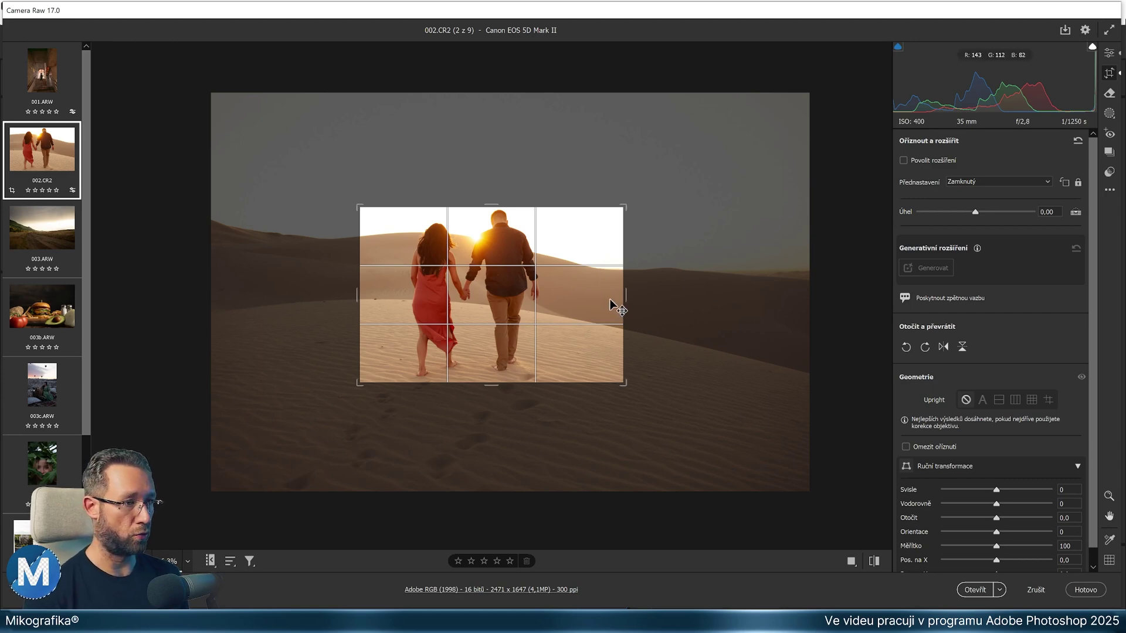
key(x)
key(Return)
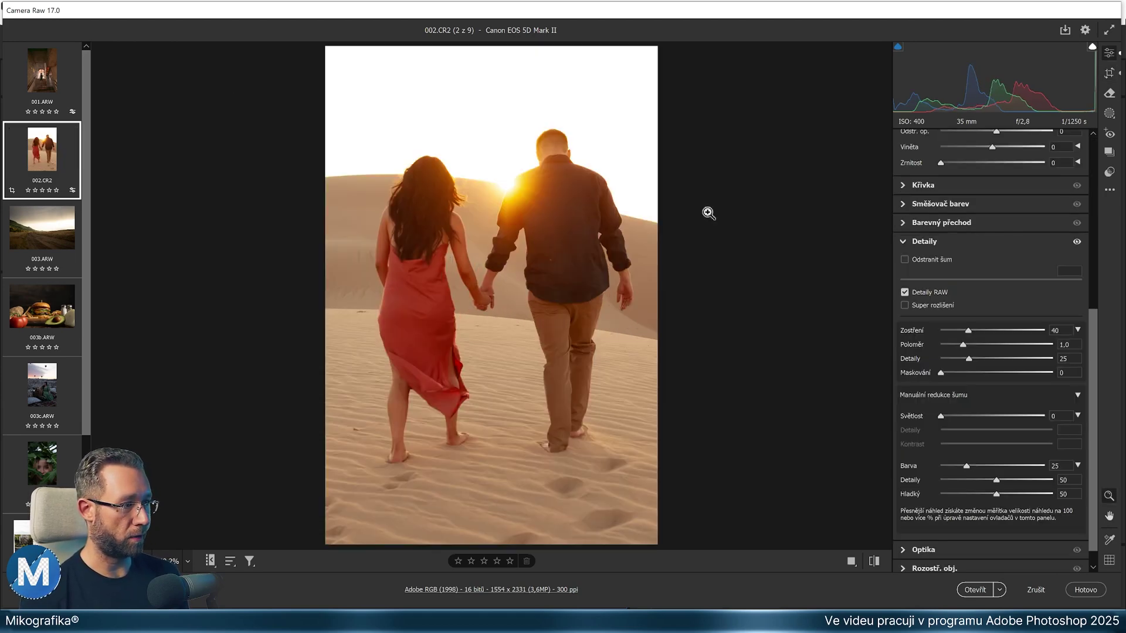
Step: Enable Super Resolution, doubling the crop to 3108 × 4662, and fit the image in view
click(904, 305)
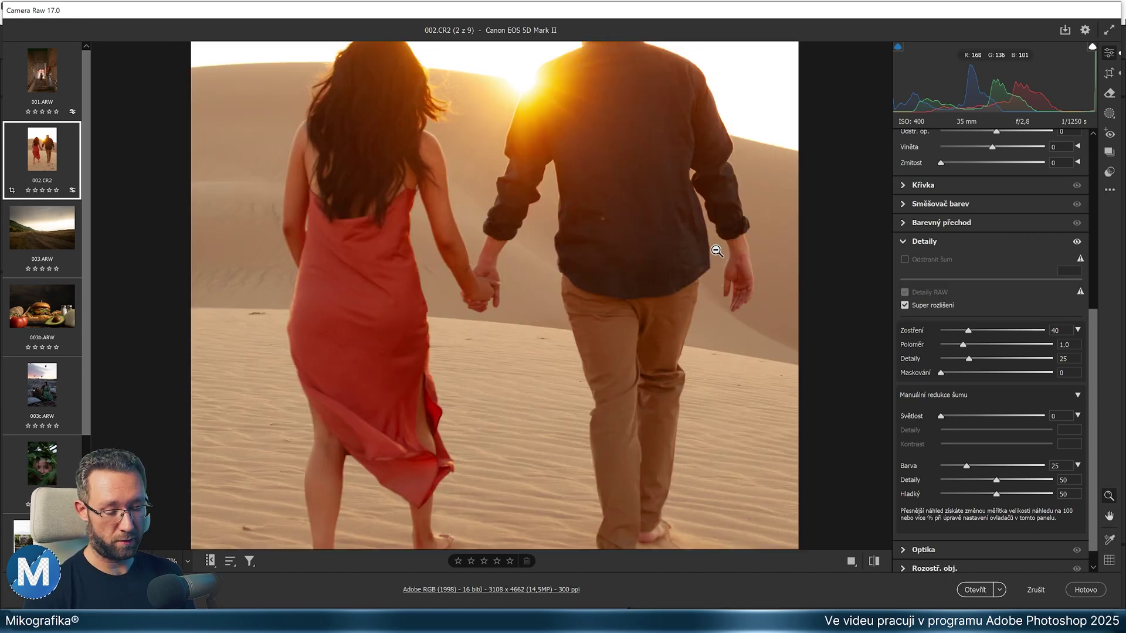
key(ctrl+0)
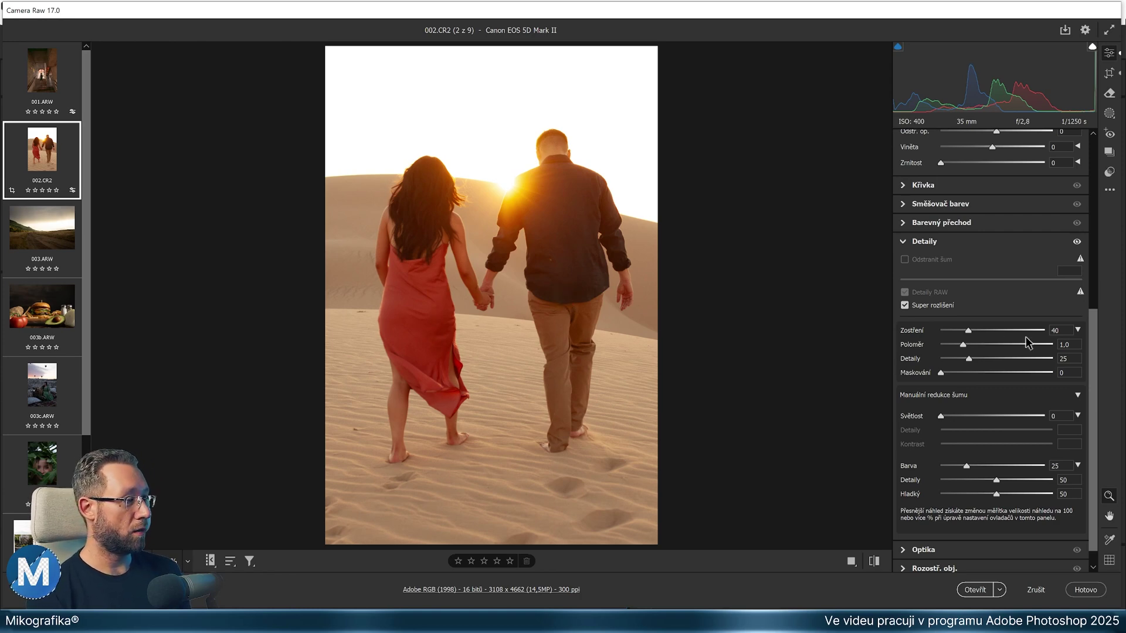
scroll(1012, 288, up, 3)
scroll(1012, 288, up, 2)
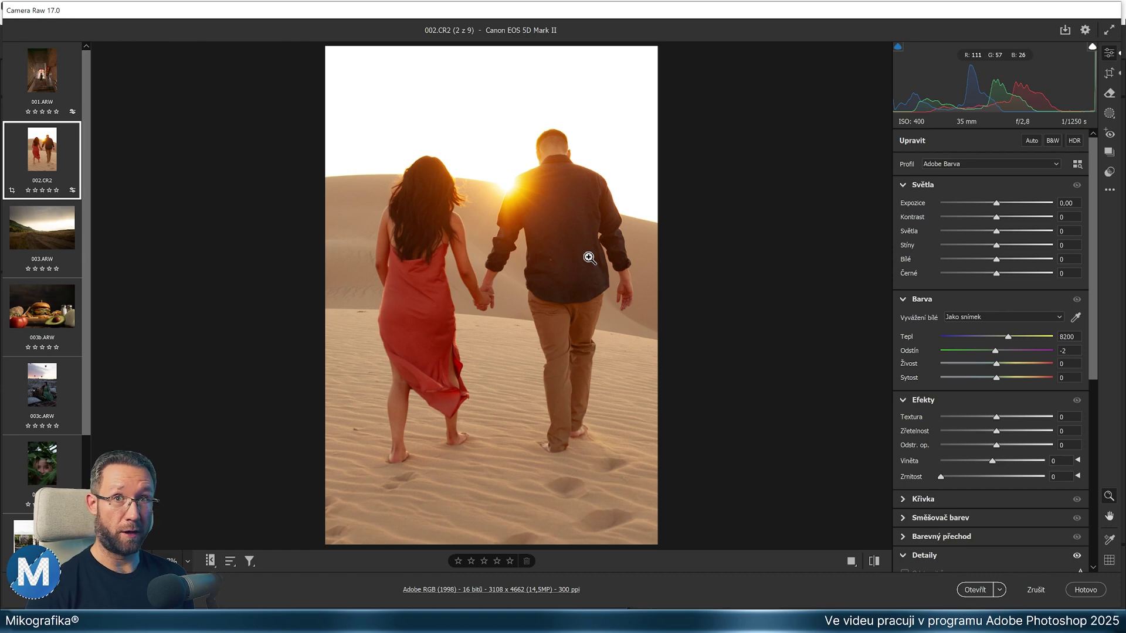
Step: Open 001.ARW, reset it to default settings, and open the Profile dropdown
click(41, 70)
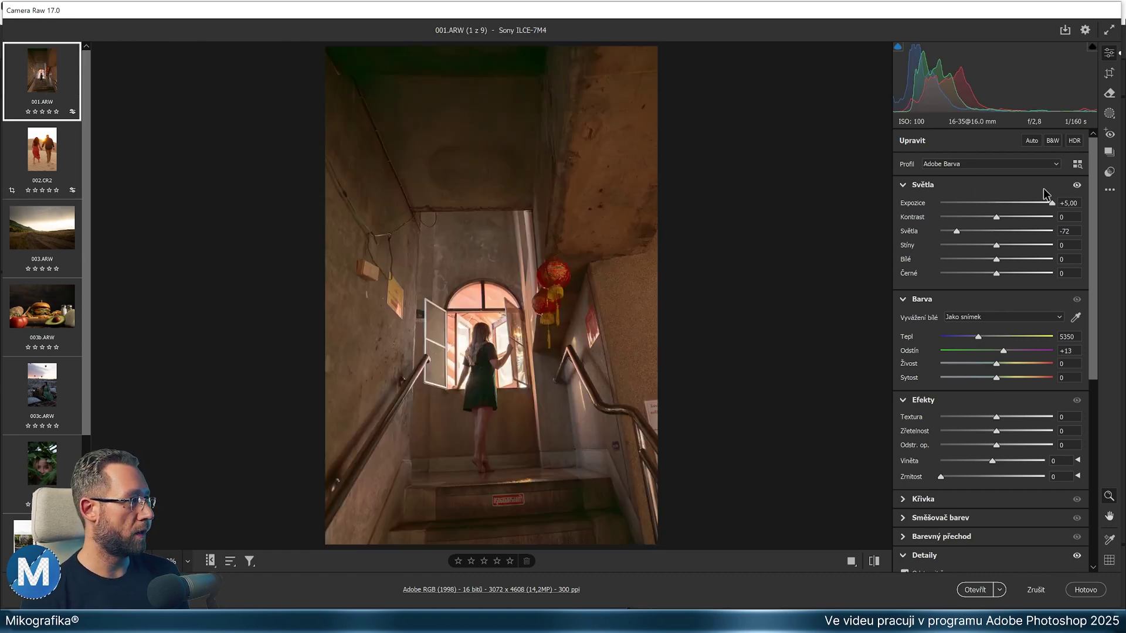
click(1109, 190)
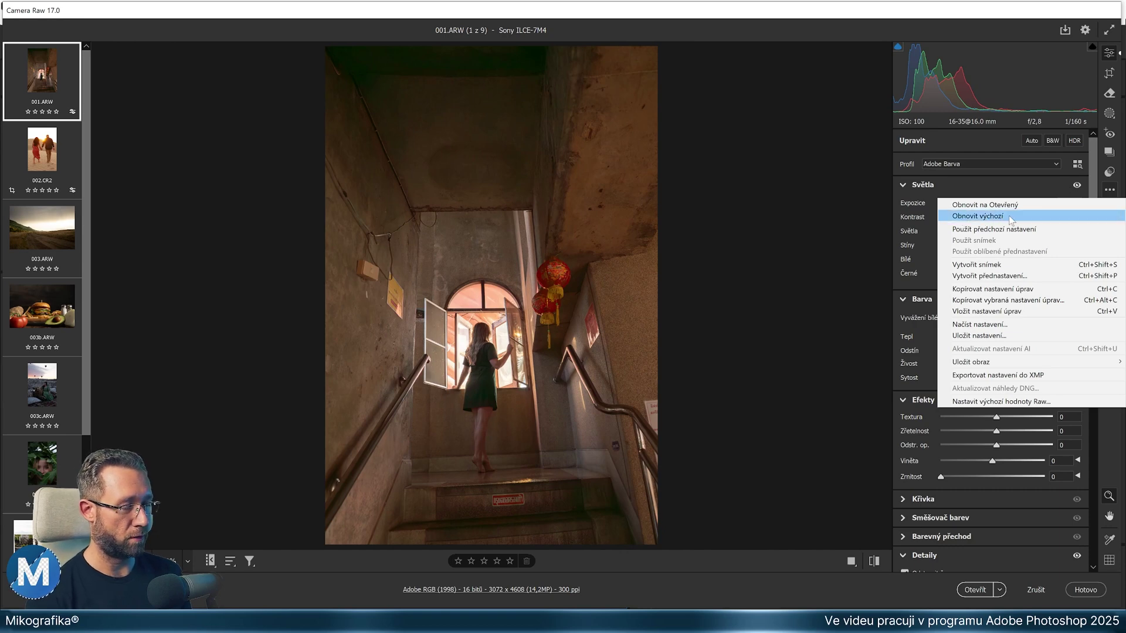
click(978, 215)
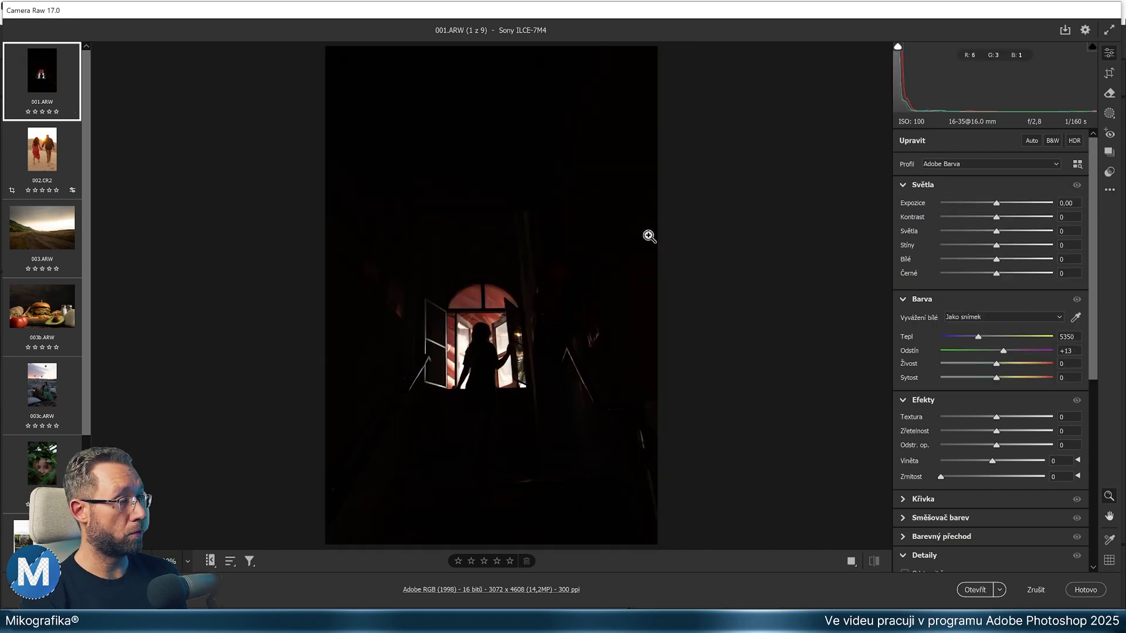
click(969, 169)
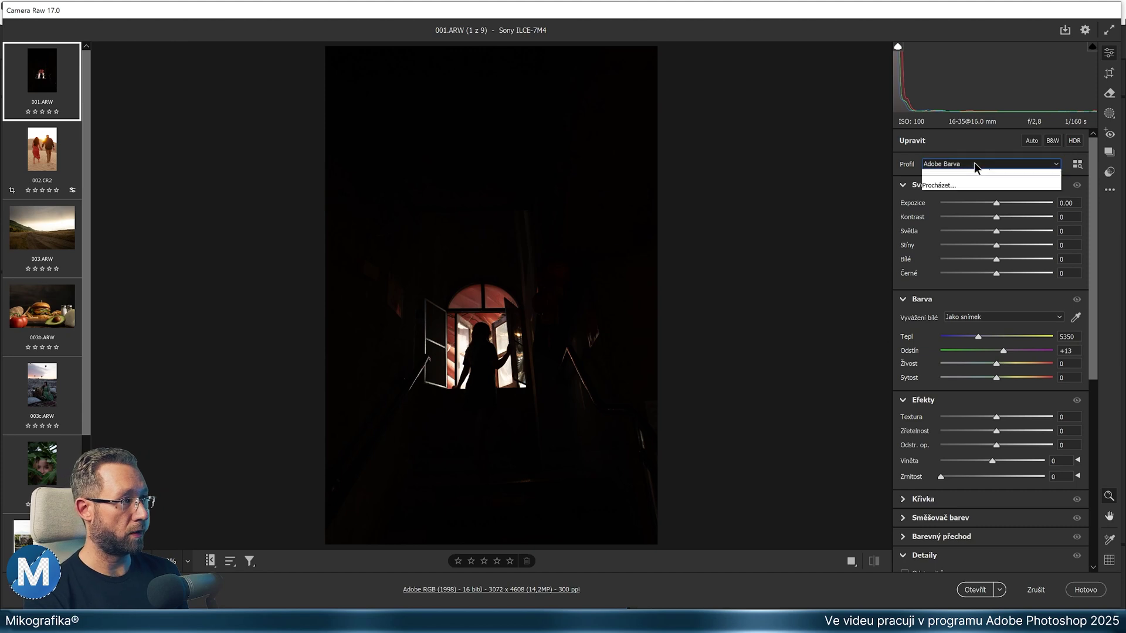
click(973, 167)
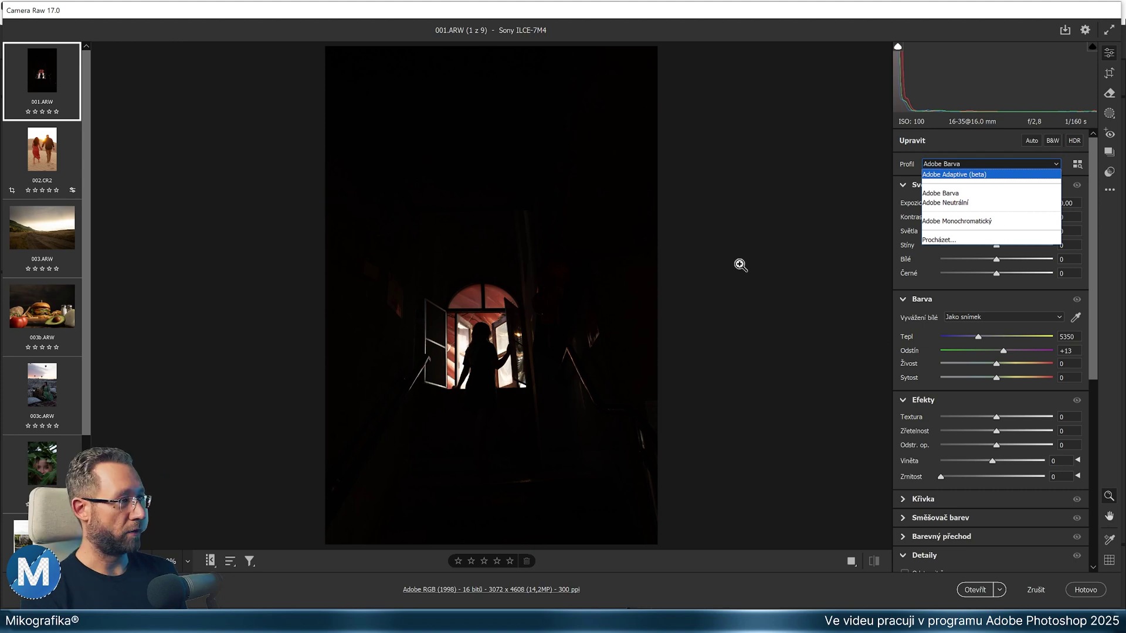
Step: Apply the Adobe Adaptive (beta) profile to 001.ARW at amount 100
click(991, 174)
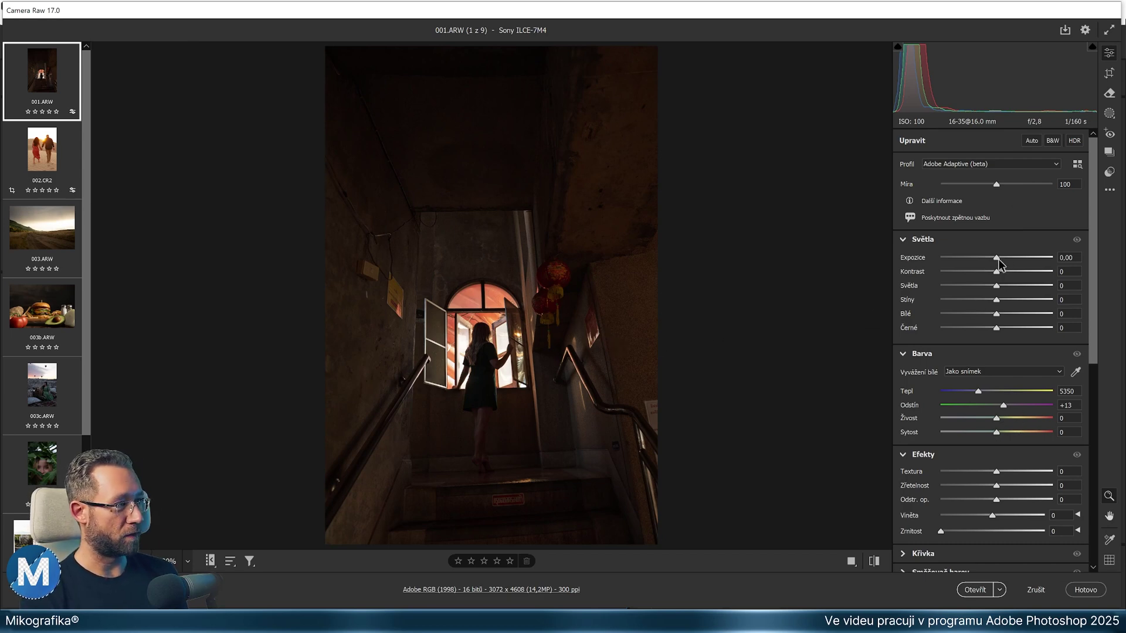
Step: Push Exposure to +5.00, bring it back to about +1.90, and raise Shadows
drag(999, 262, 1055, 261)
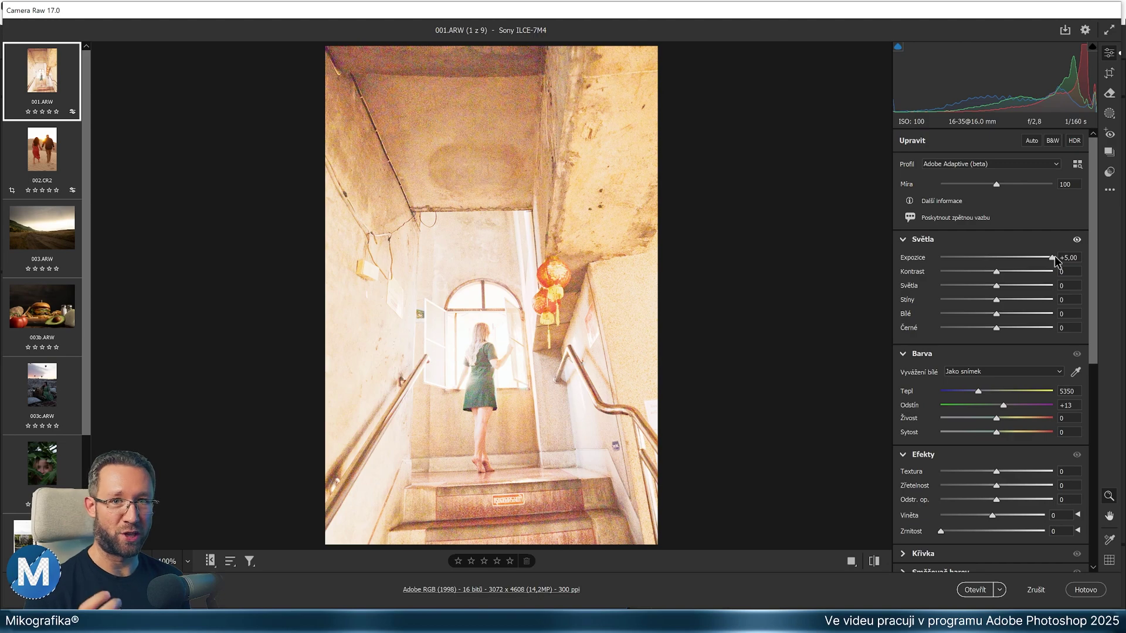
drag(1054, 255, 1016, 258)
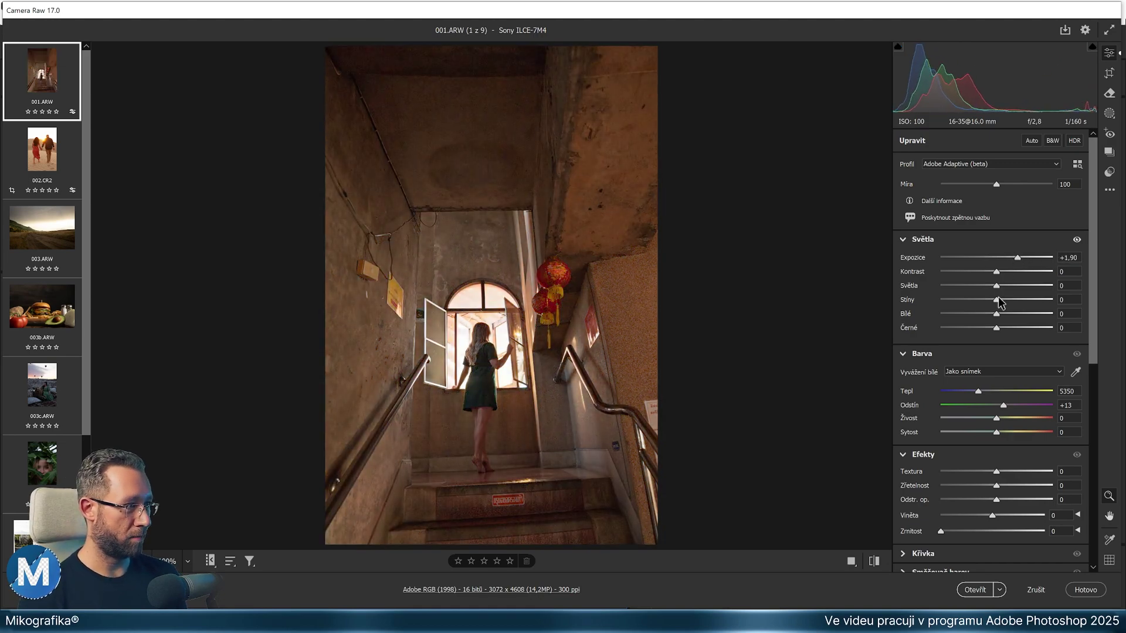
mouse_move(996, 300)
mouse_down()
mouse_move(1017, 301)
mouse_move(962, 286)
mouse_move(1007, 271)
mouse_up()
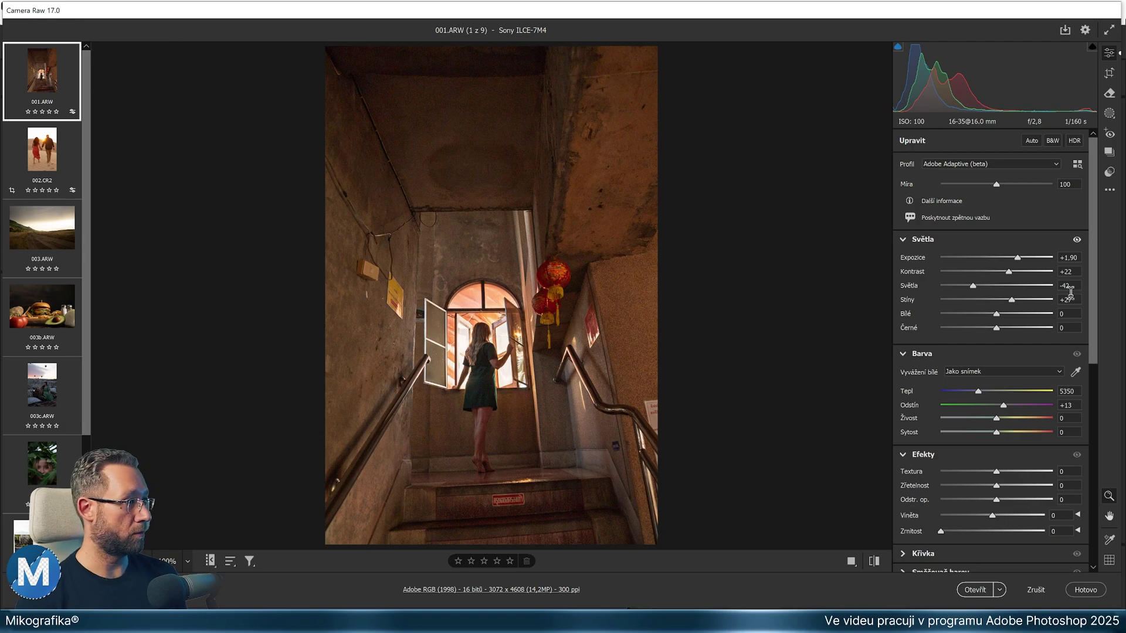
Step: Enable AI noise removal (Odstranit šum) at 50 and update all AI settings, inspecting the hair at 100%
scroll(1094, 255, down, 2)
click(924, 557)
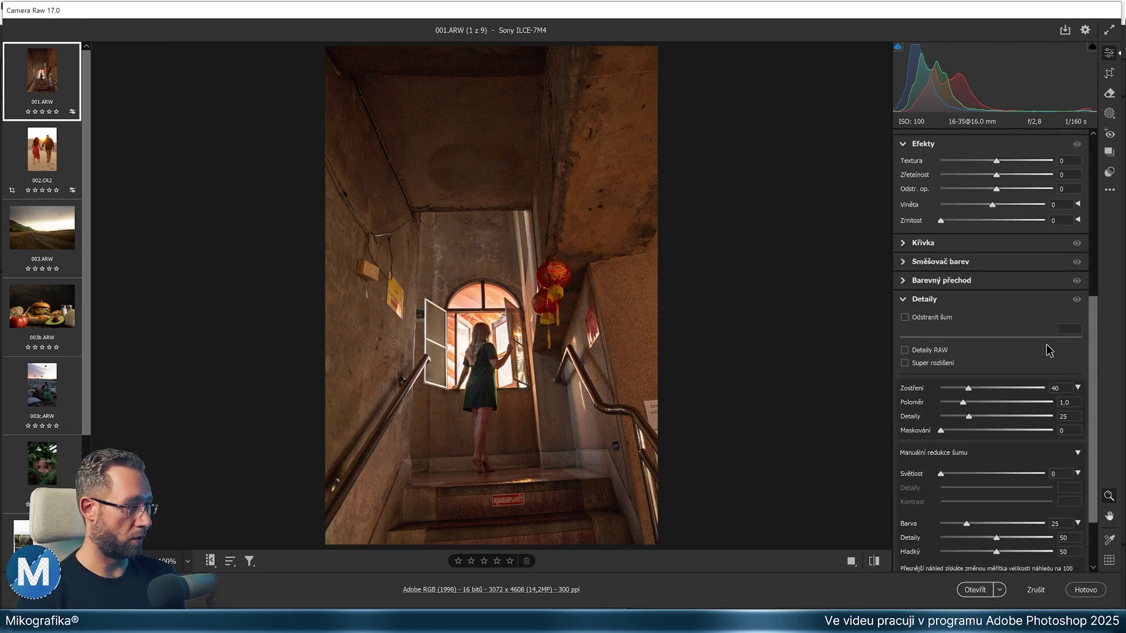
click(904, 317)
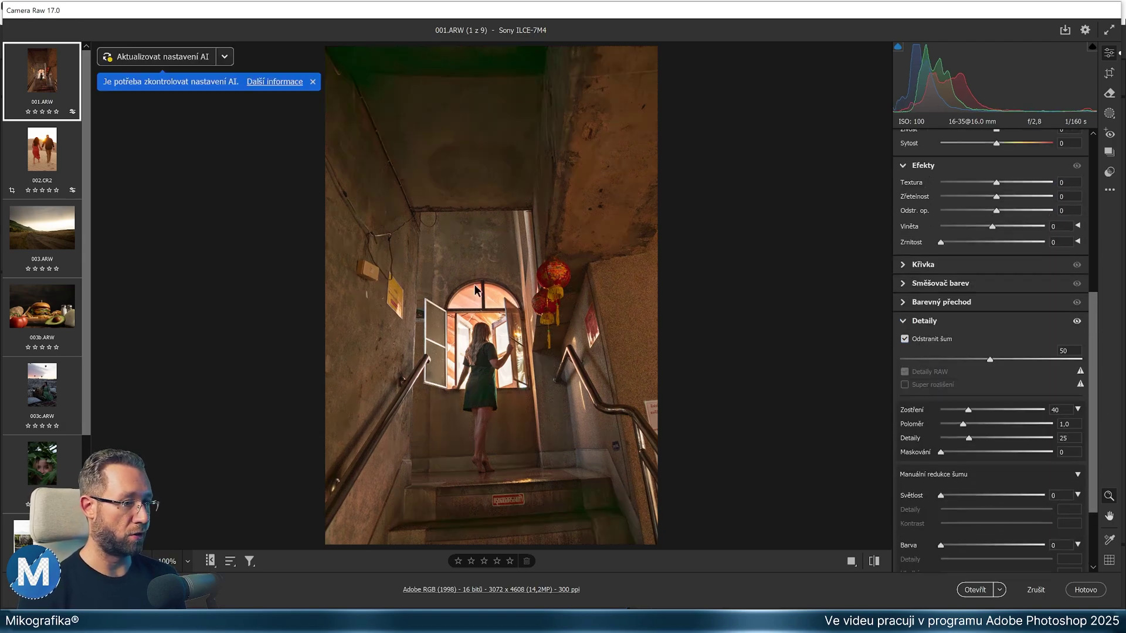
click(479, 315)
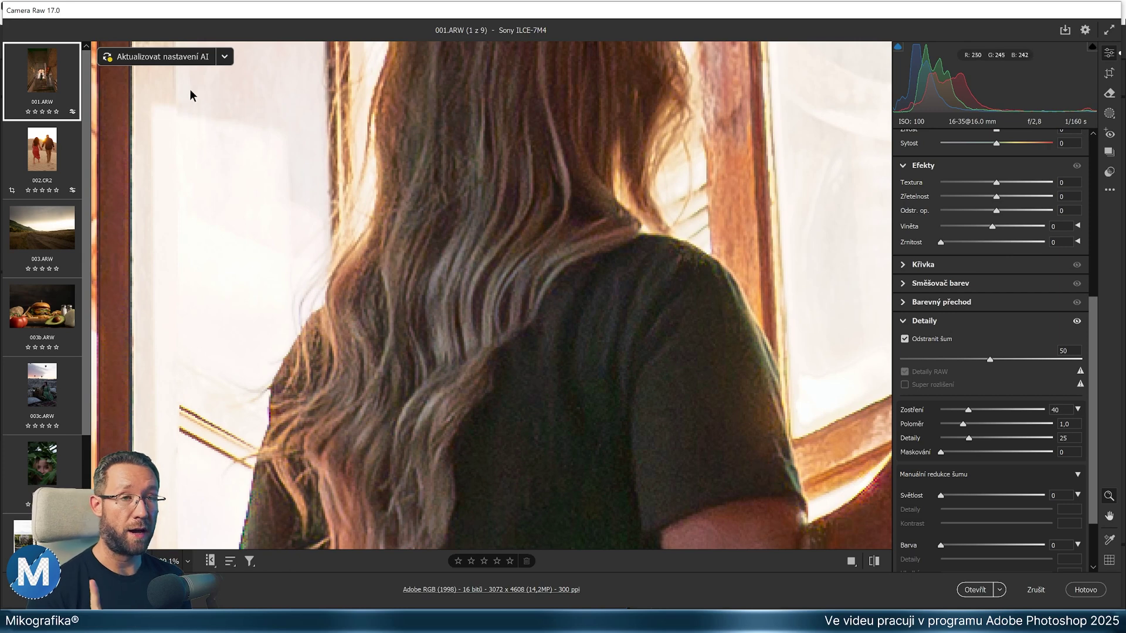
click(225, 57)
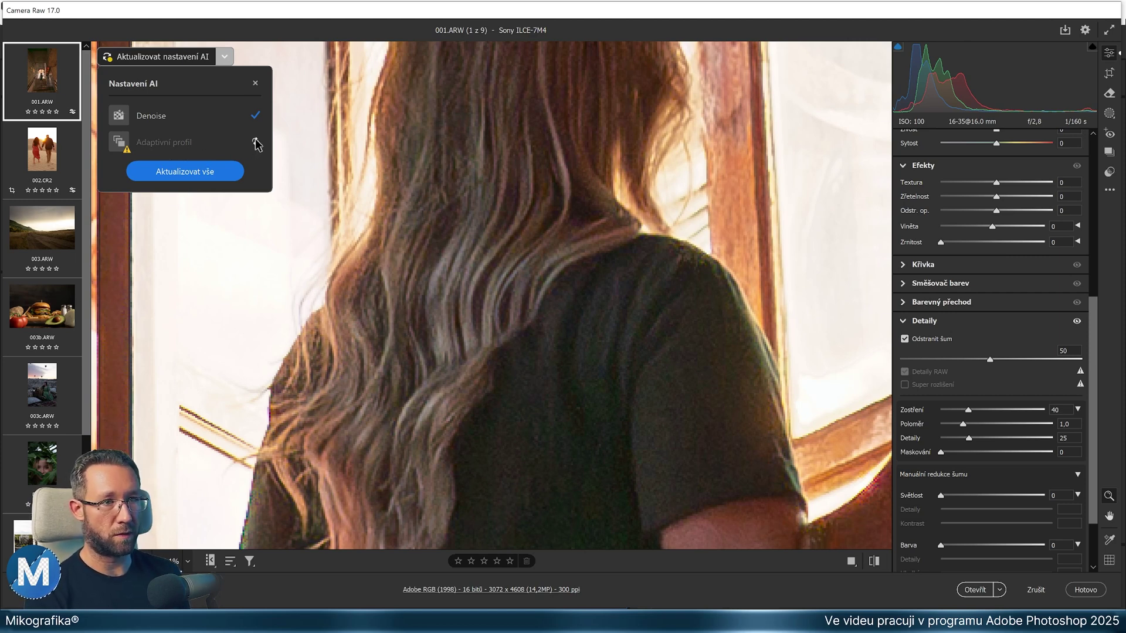
click(201, 174)
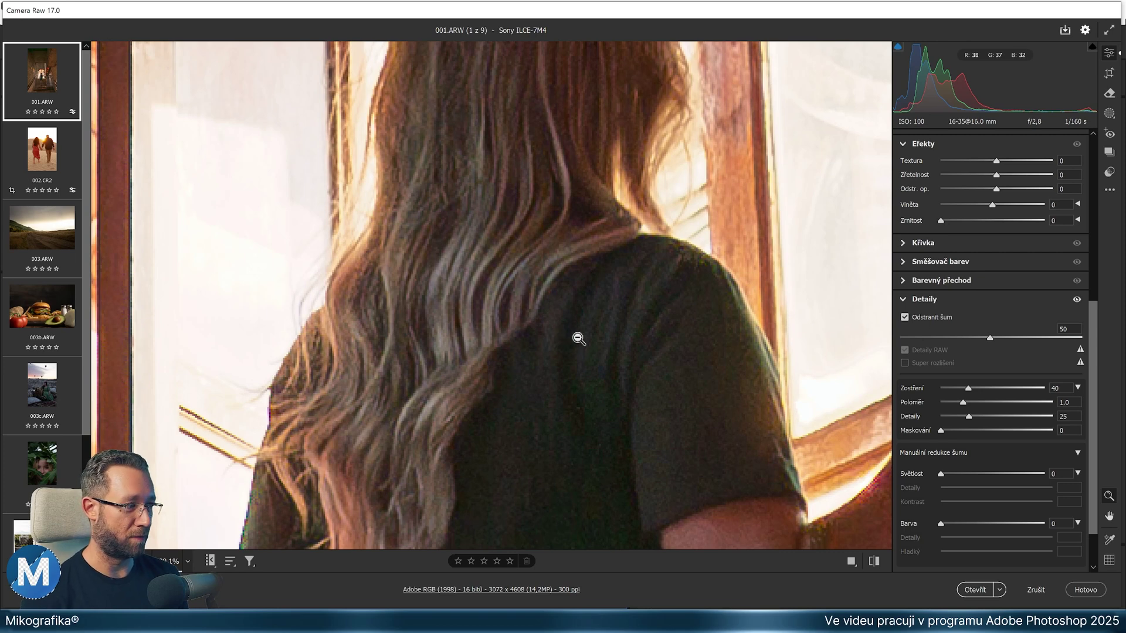
Step: Compare the denoised stairwell photo against no-detail and the original, then open landscape 003.ARW
click(1077, 300)
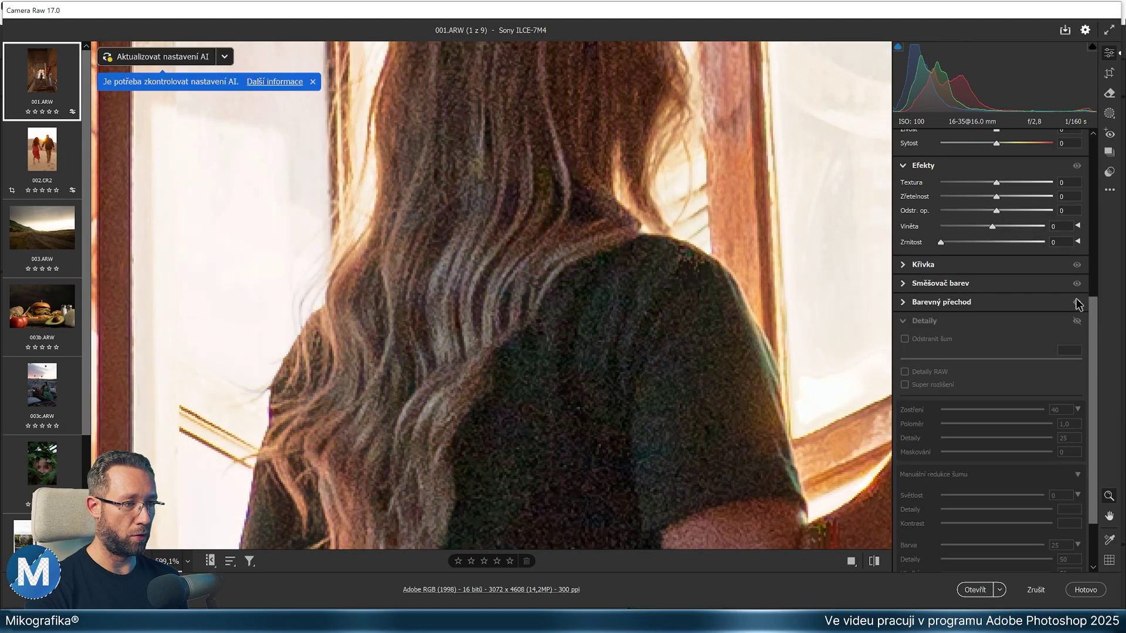
click(1077, 321)
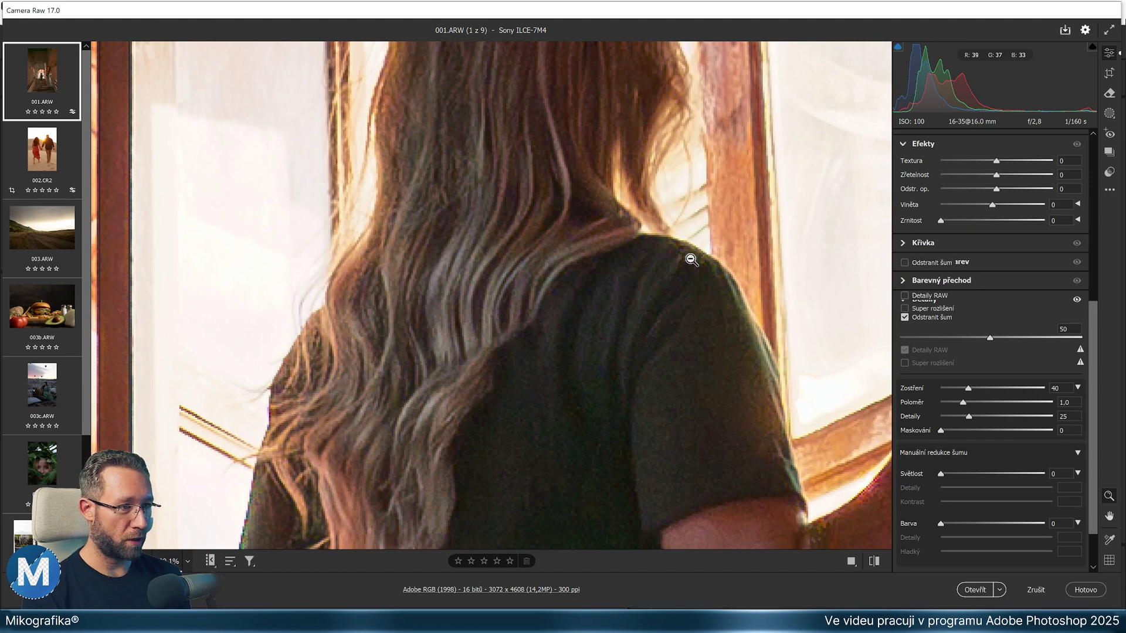
key(p)
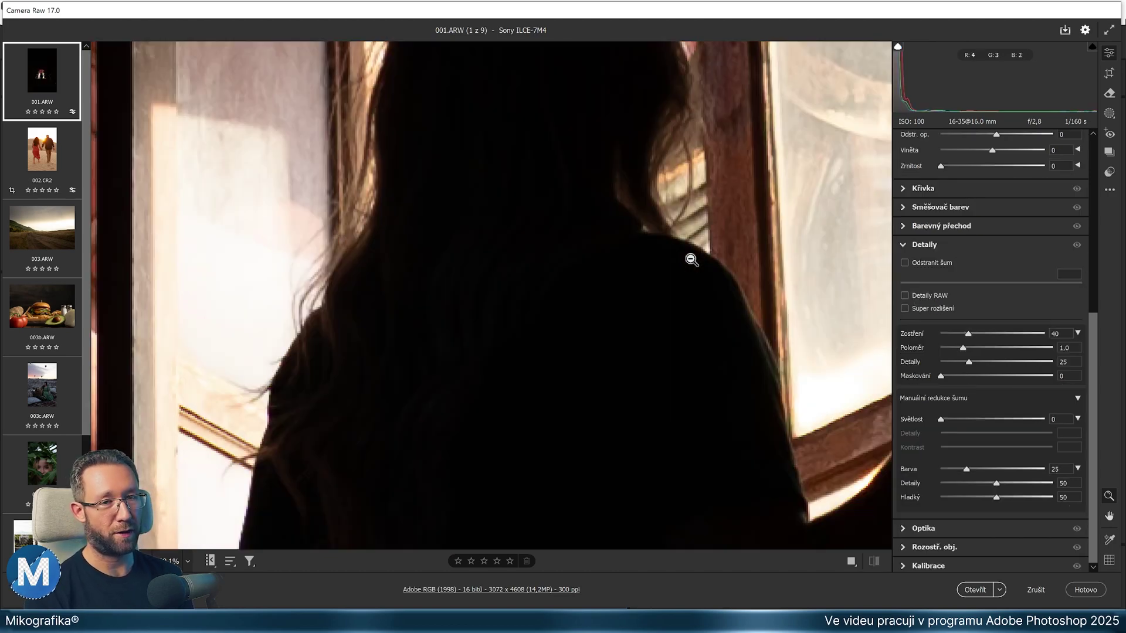
key(p)
key(ctrl+0)
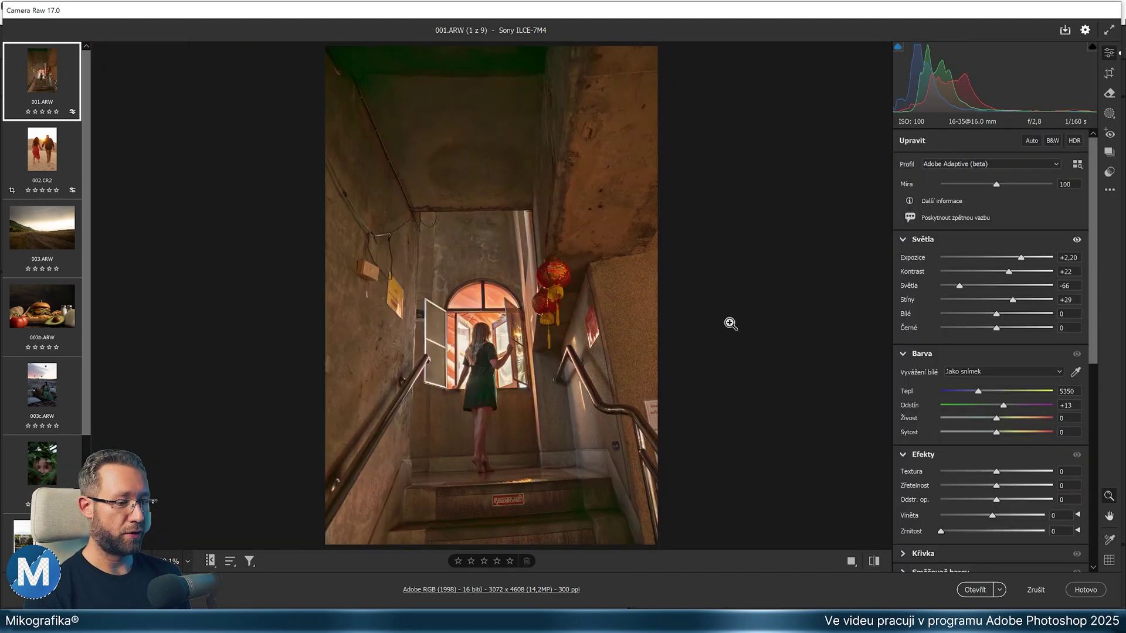
key(p)
key(p)
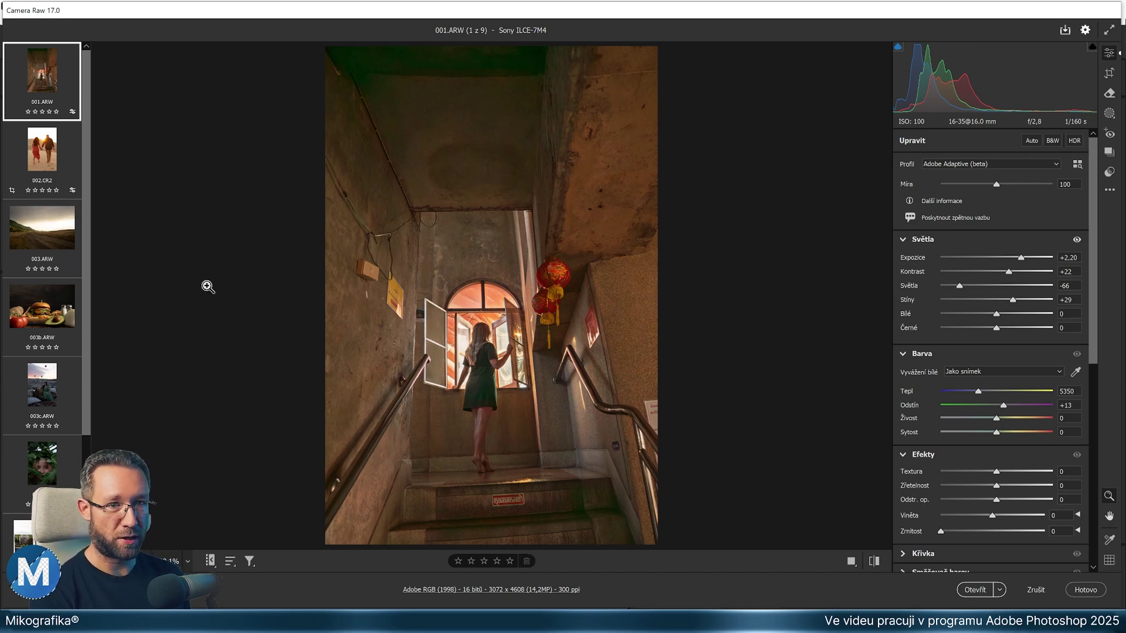
click(44, 242)
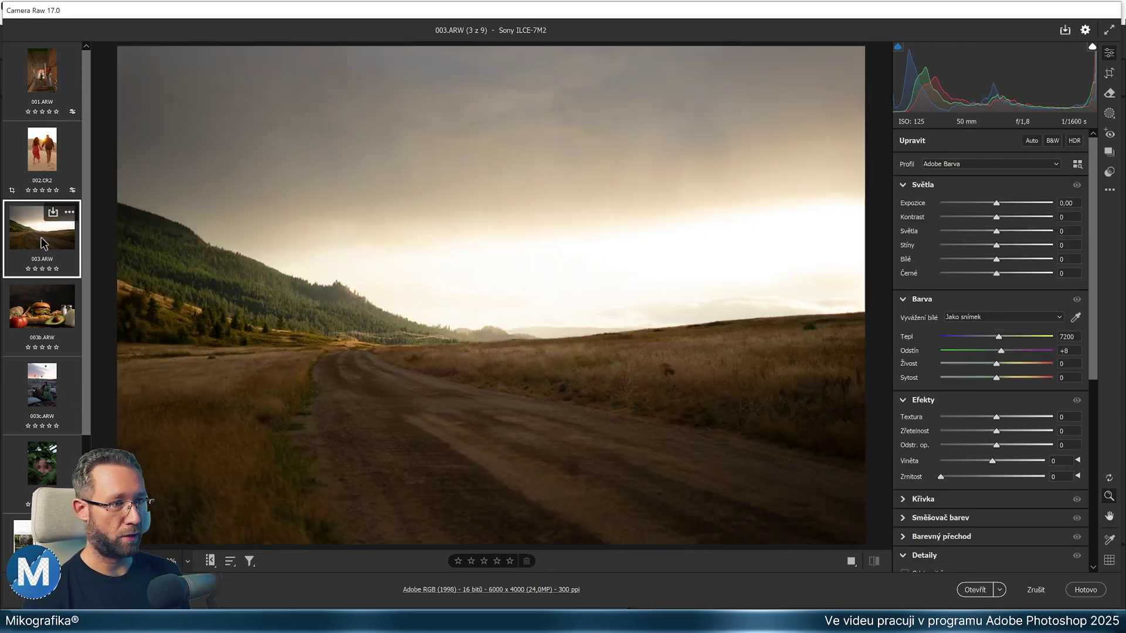
Step: Apply the Adobe Adaptive (beta) profile to landscape 003.ARW and burger photo 003b.ARW
click(942, 164)
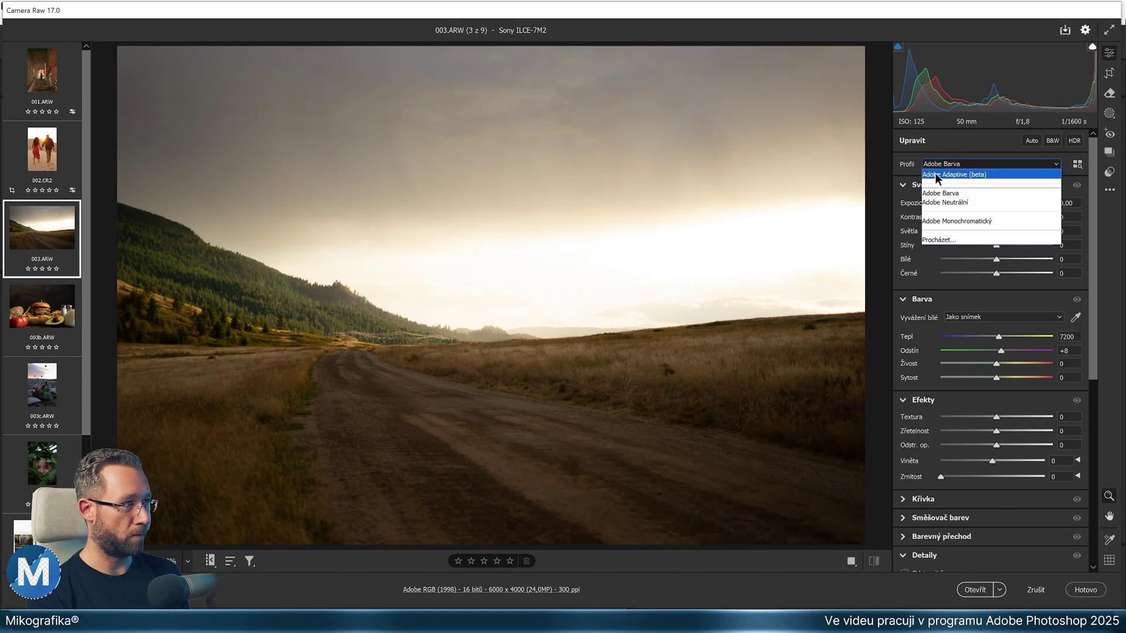
click(997, 173)
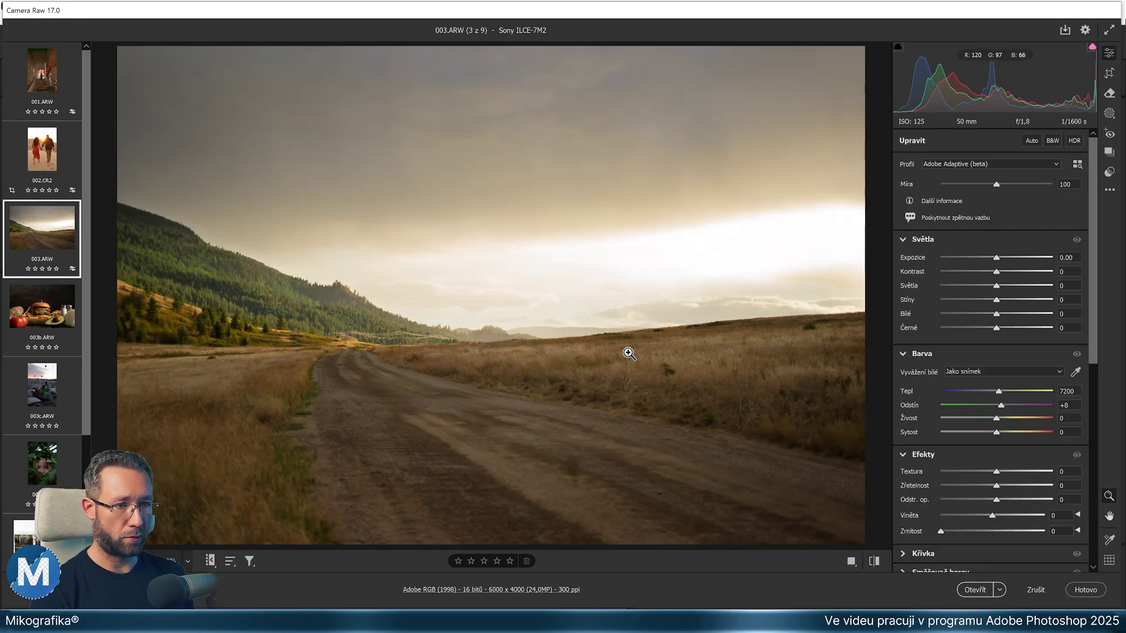
key(ctrl+shift+z)
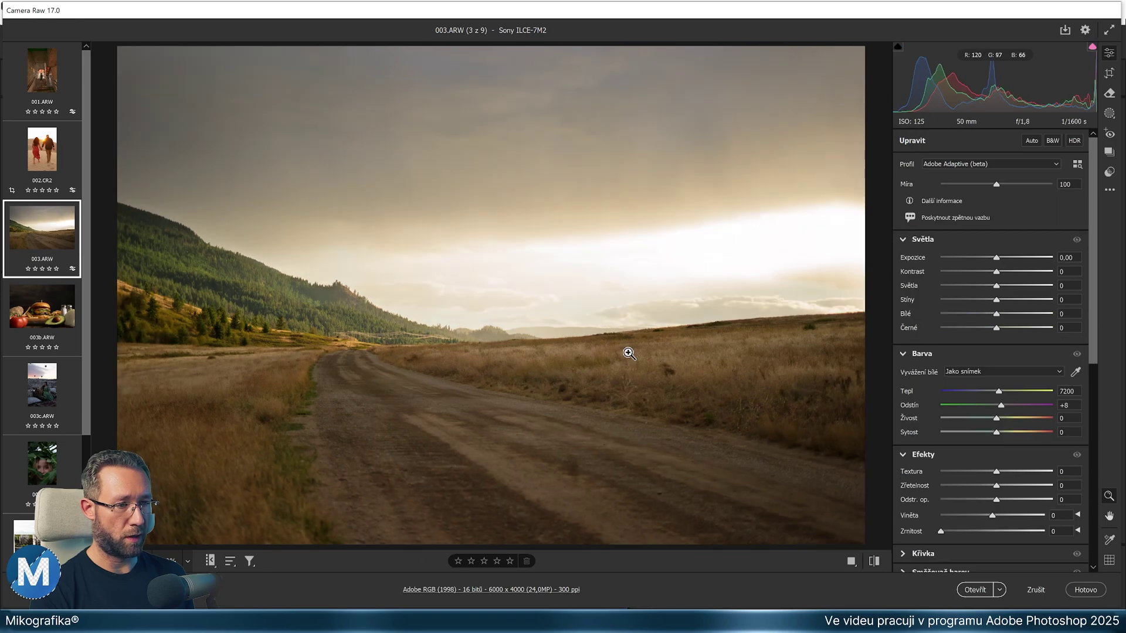
key(Right)
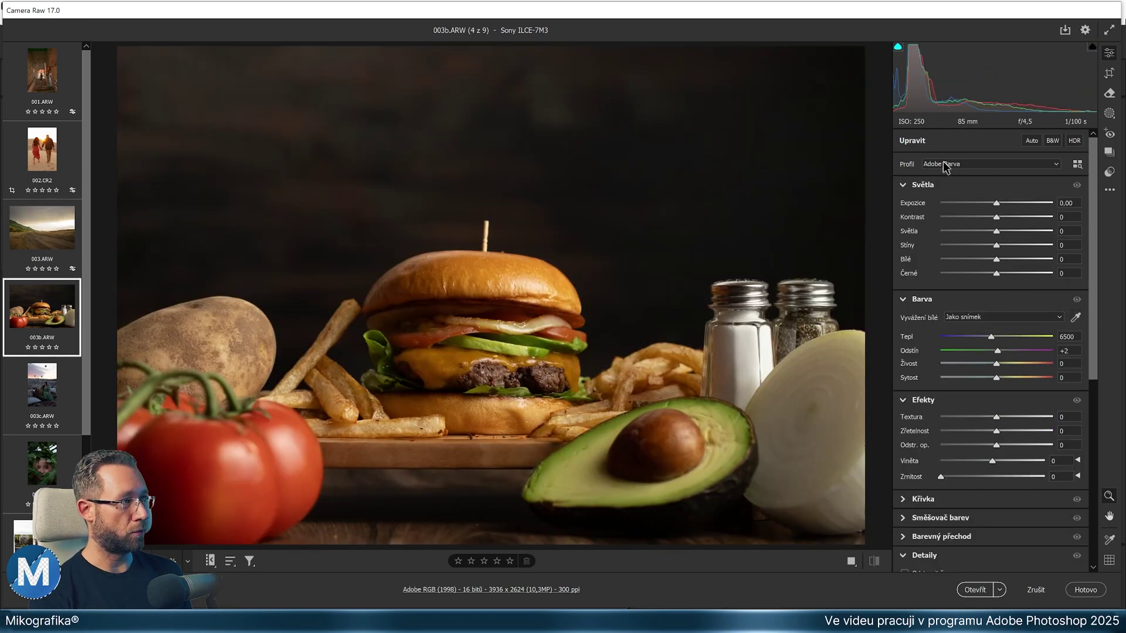
click(945, 165)
click(975, 171)
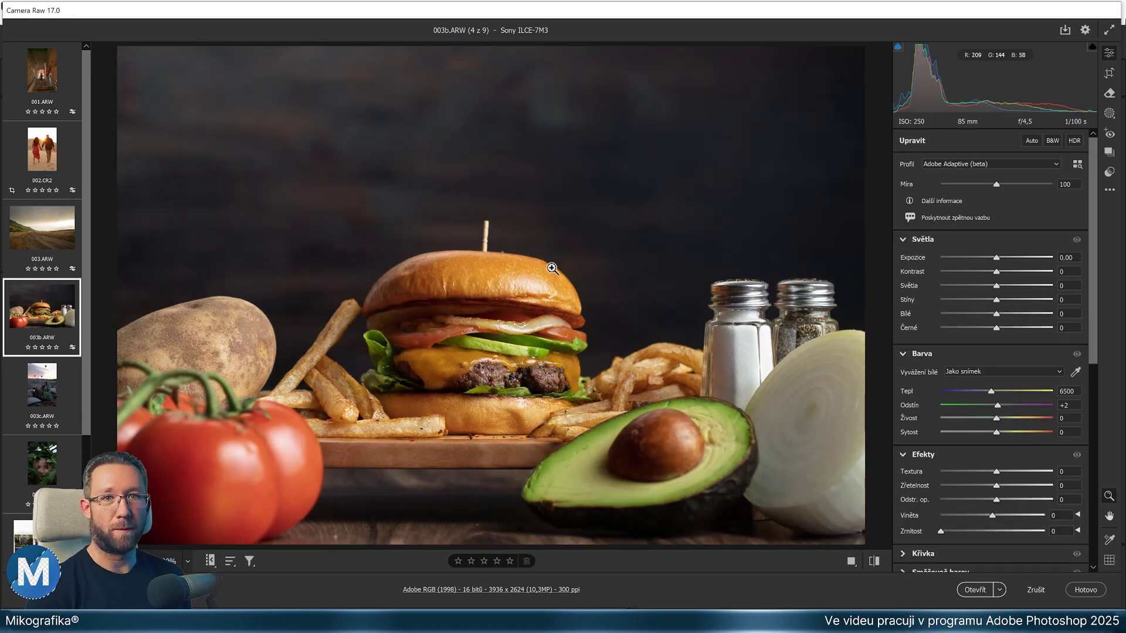
Step: Move to balloon portrait 003c.ARW and give it the Adobe Adaptive (beta) profile
key(Down)
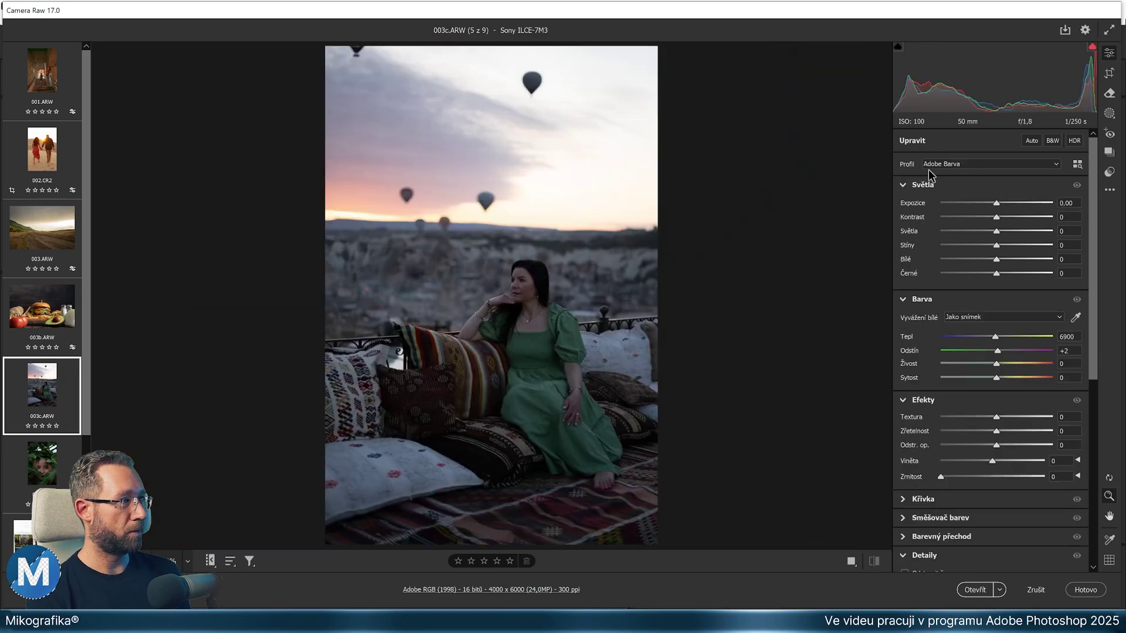
click(950, 164)
click(960, 175)
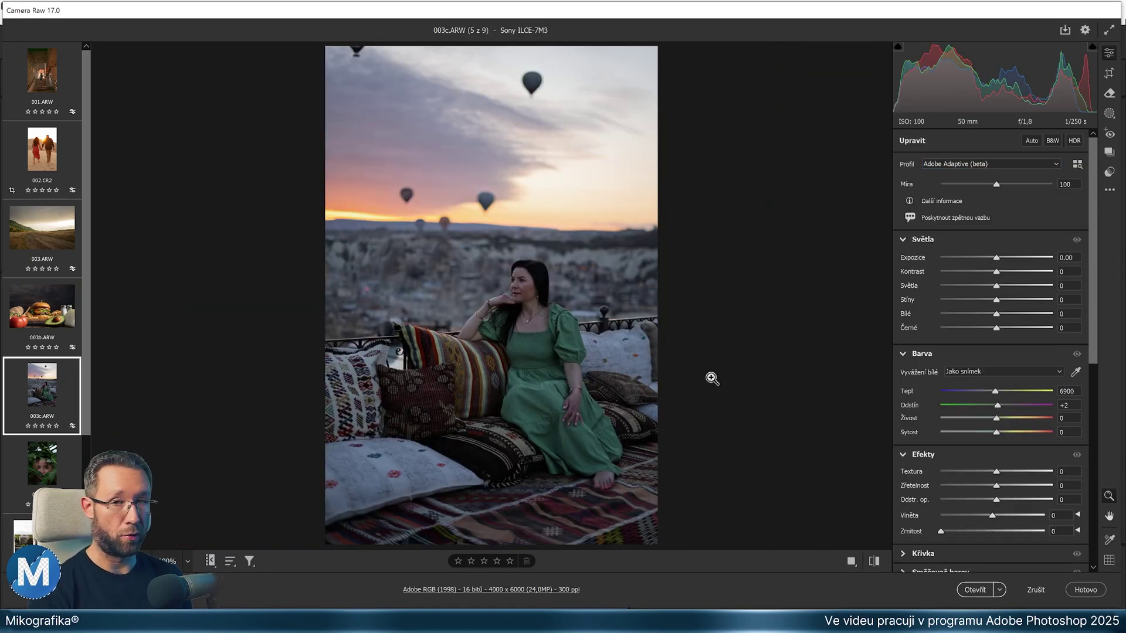
Step: Compare Adobe Barva with Adaptive on the balloon photo, keep Adaptive, test Expozice, then open 004.CR2
key(ctrl+z)
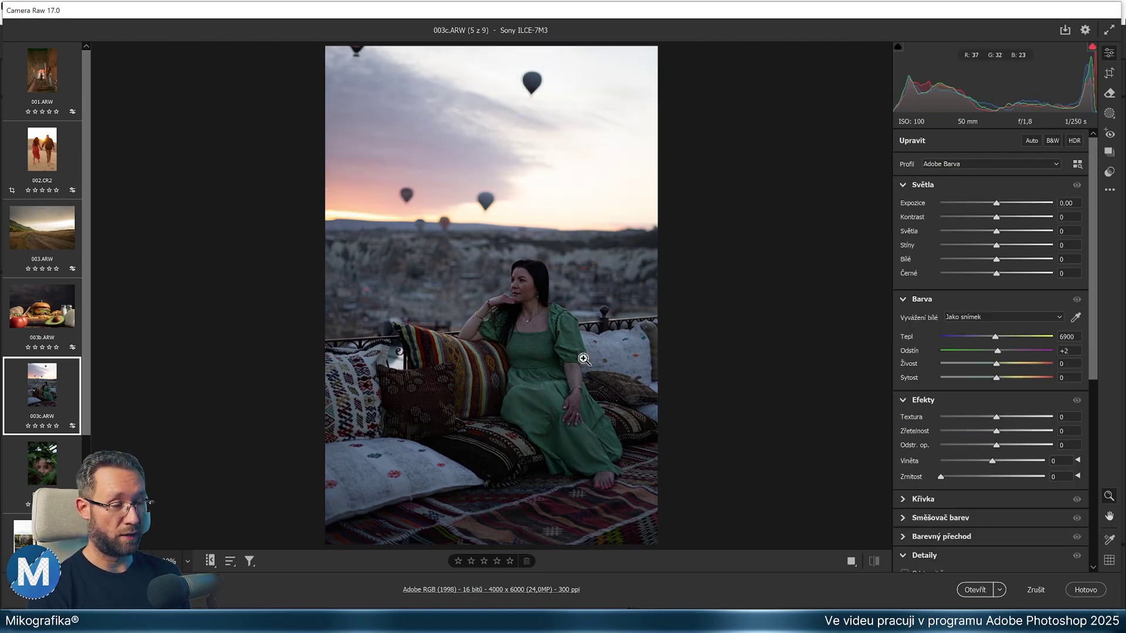
key(ctrl+shift+z)
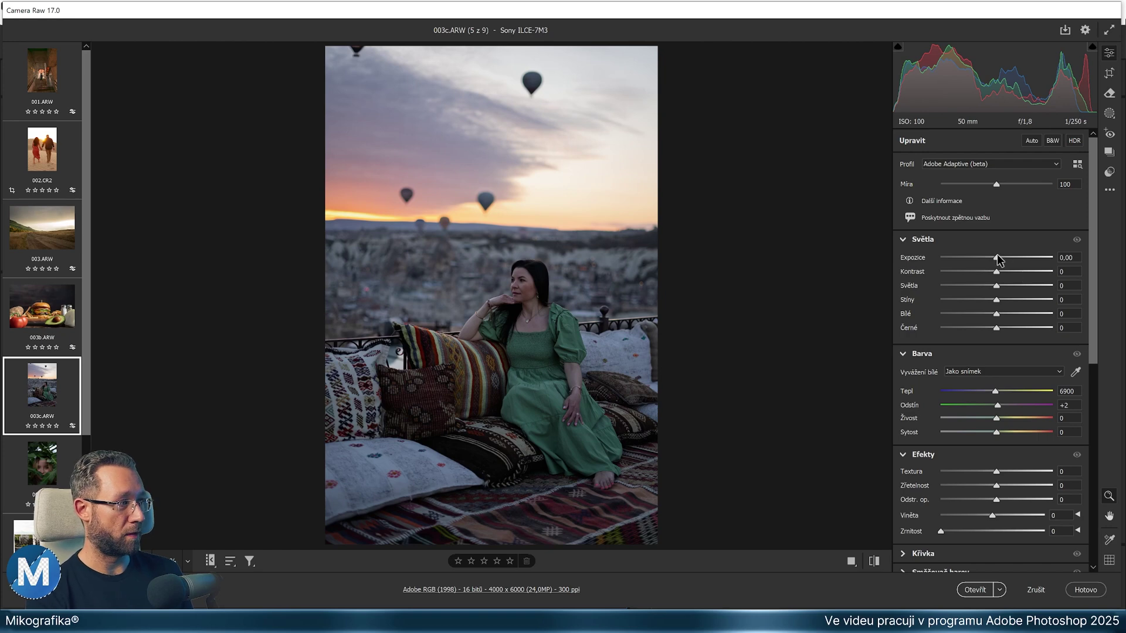
drag(995, 258, 1035, 259)
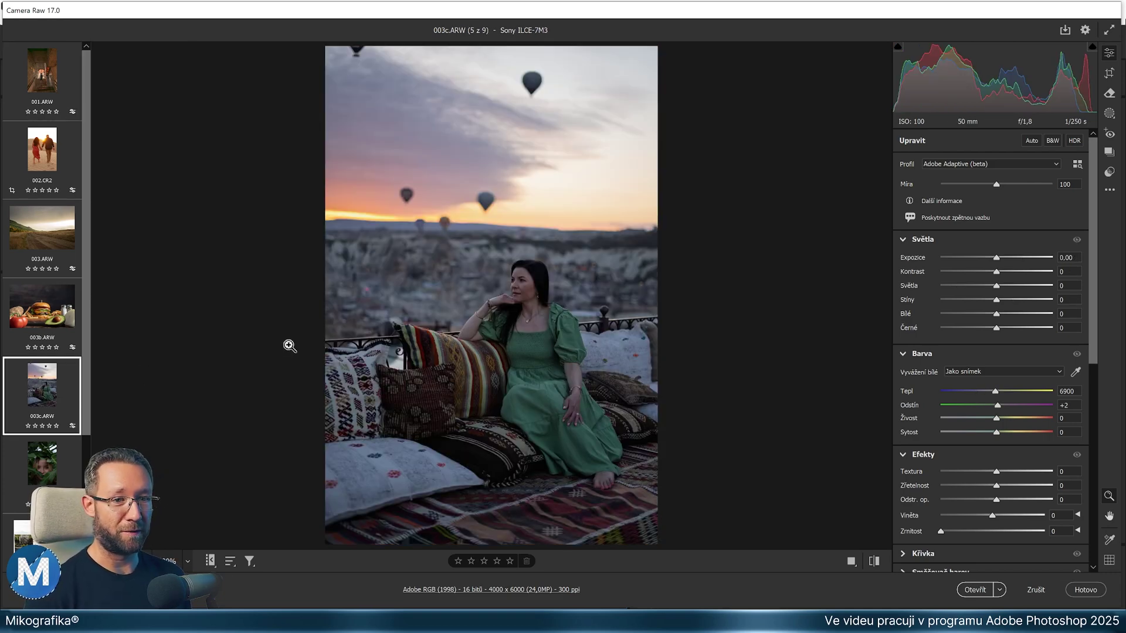
click(44, 469)
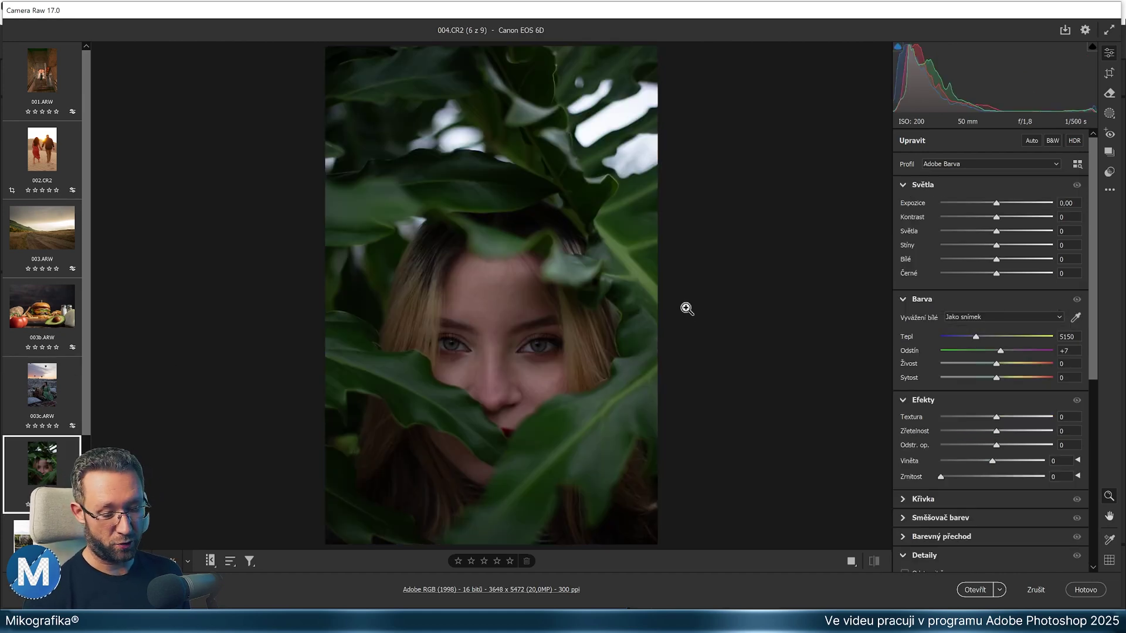
Step: Crop 004.CR2 with a free aspect ratio, extending both sides past the photo to 6994 × 5303
key(c)
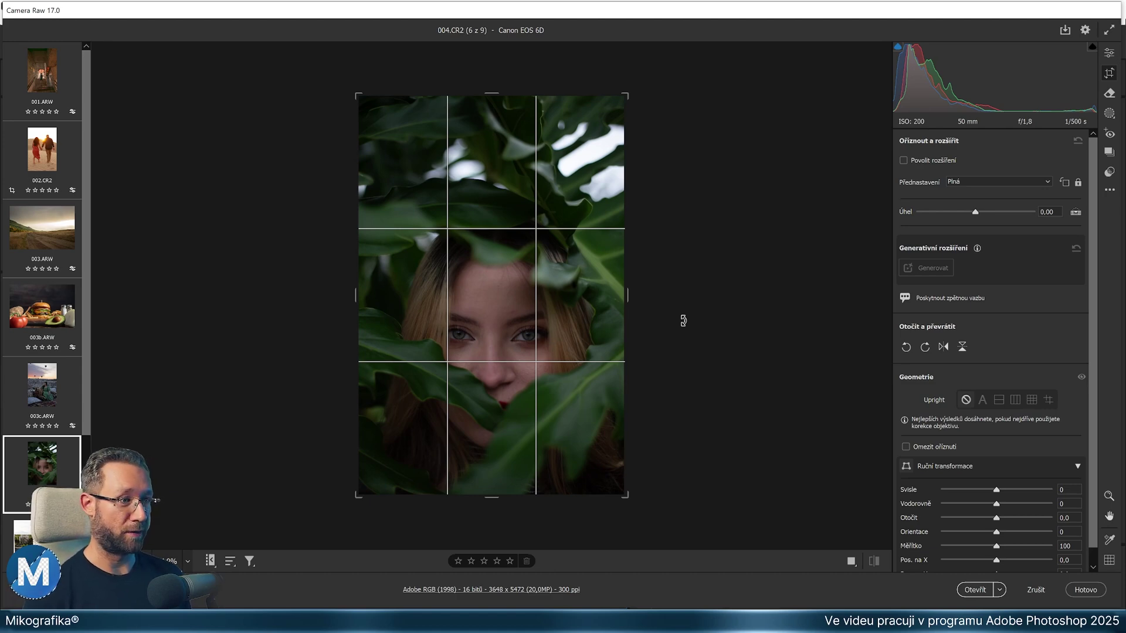
drag(663, 294, 704, 299)
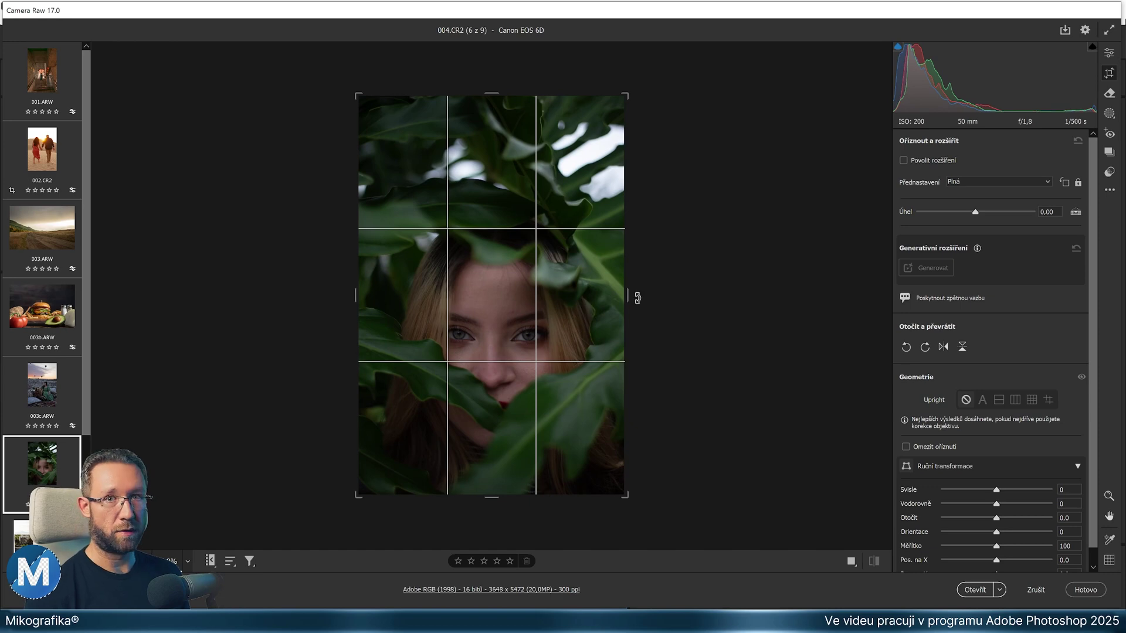
drag(628, 296, 646, 297)
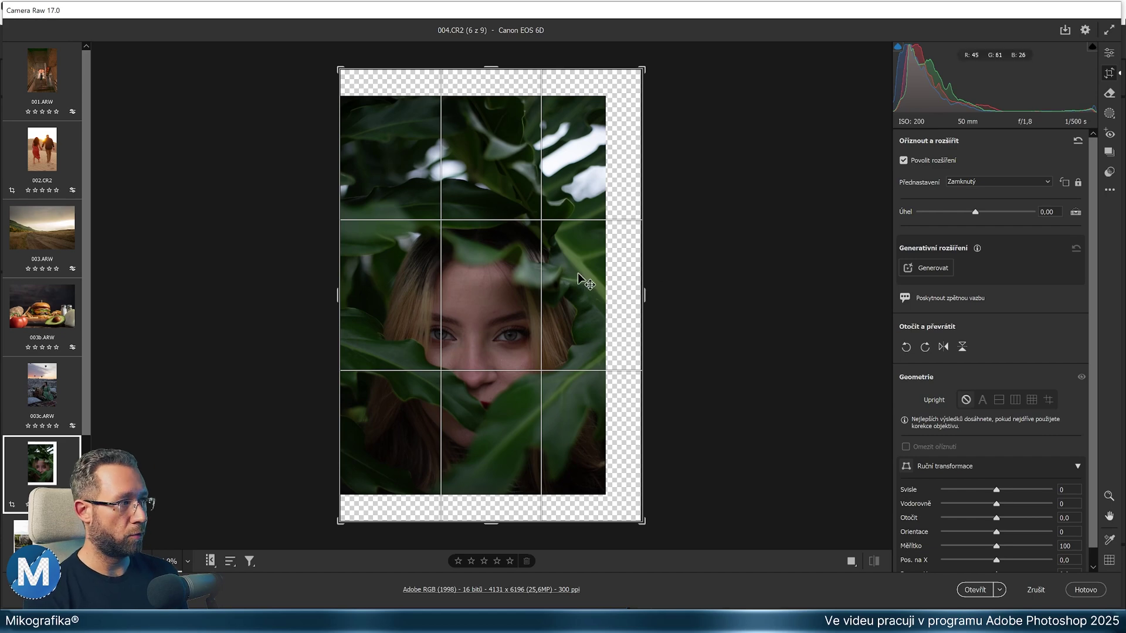
click(1078, 184)
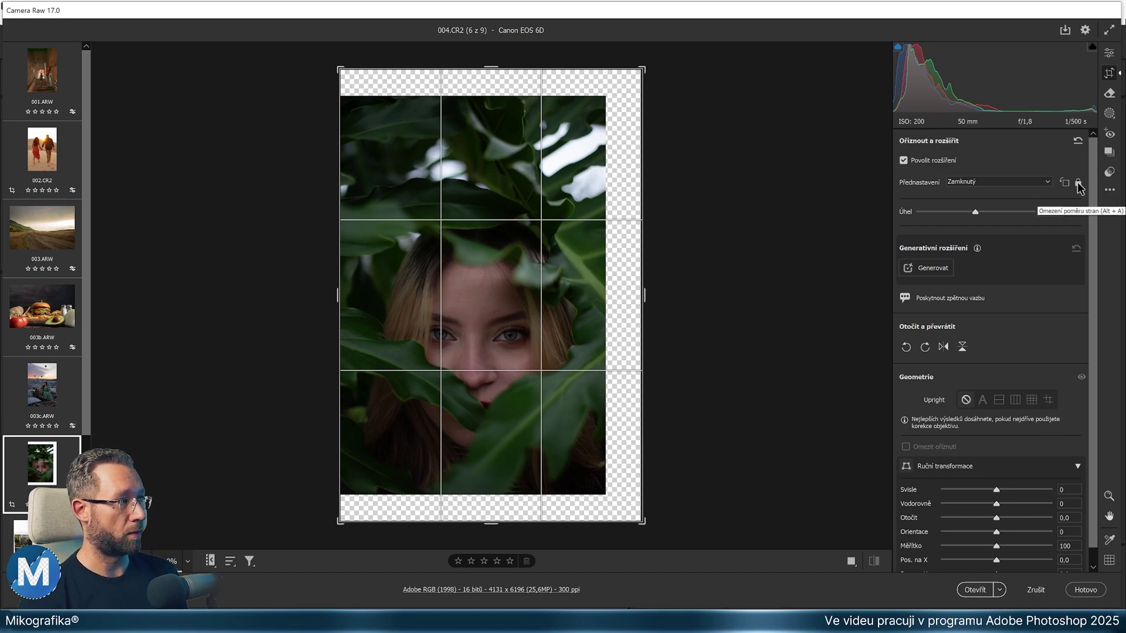
click(1079, 183)
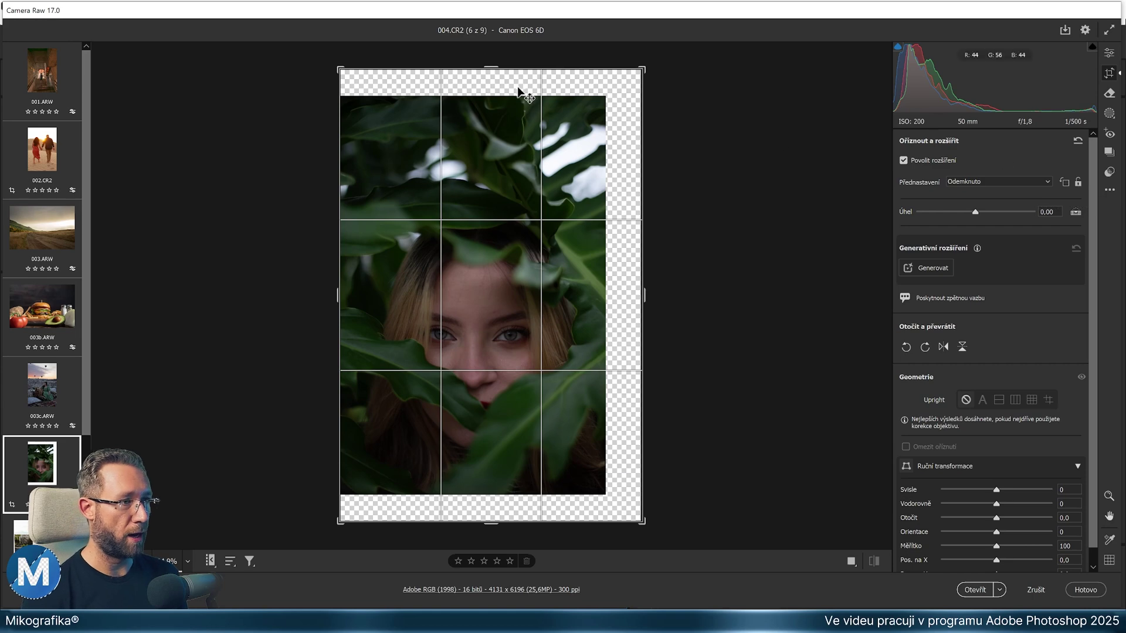
drag(519, 71, 519, 102)
drag(492, 508, 492, 483)
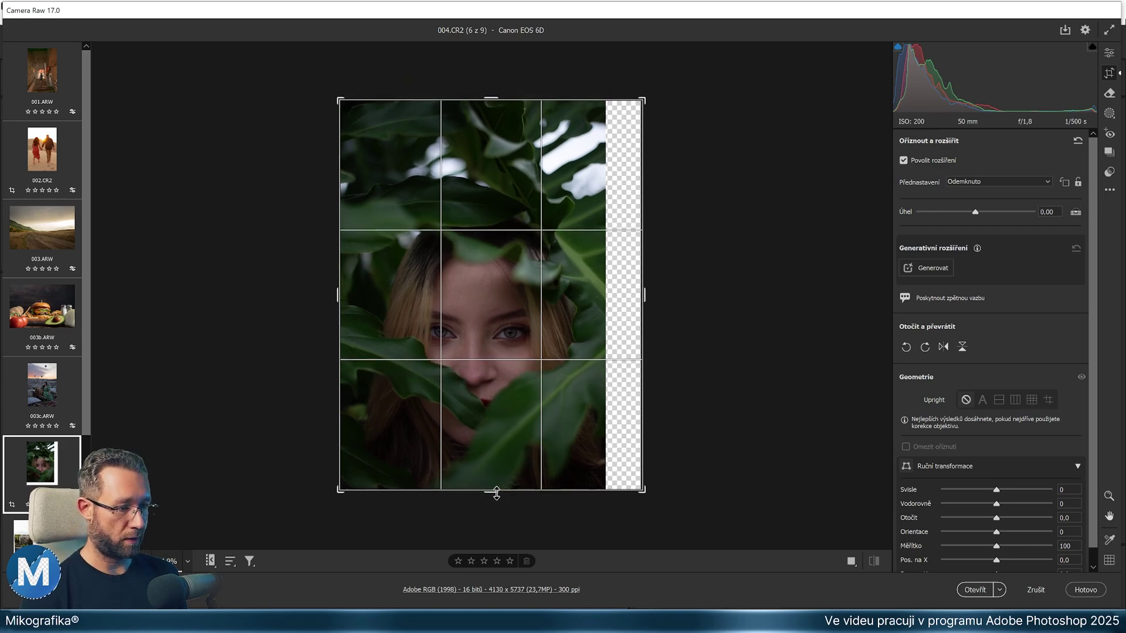
drag(645, 293, 727, 297)
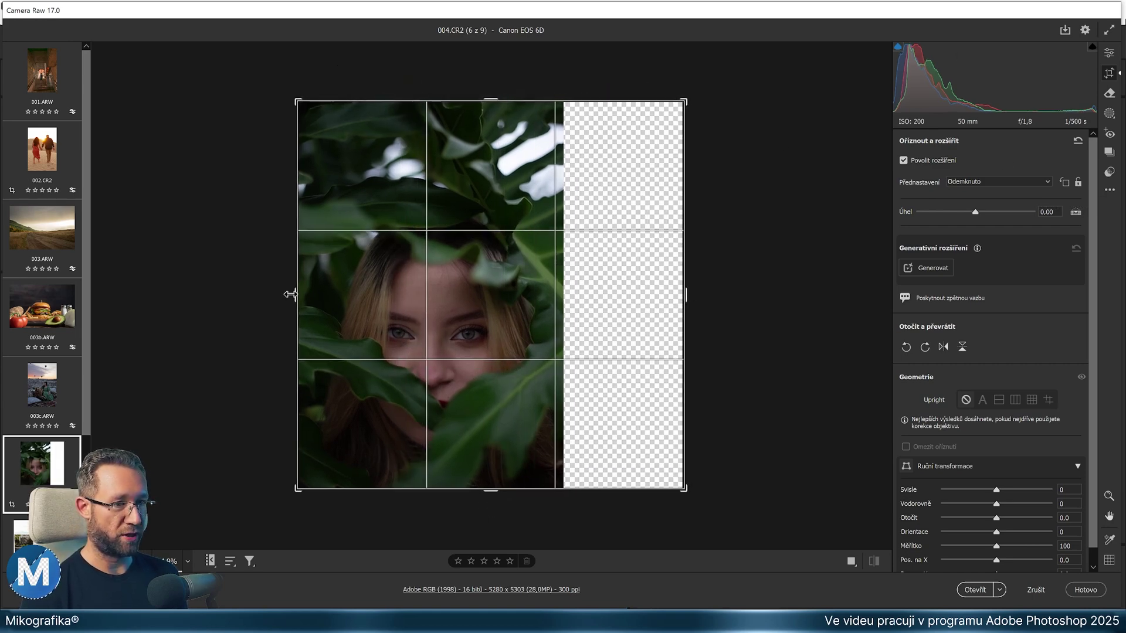
drag(293, 296, 175, 296)
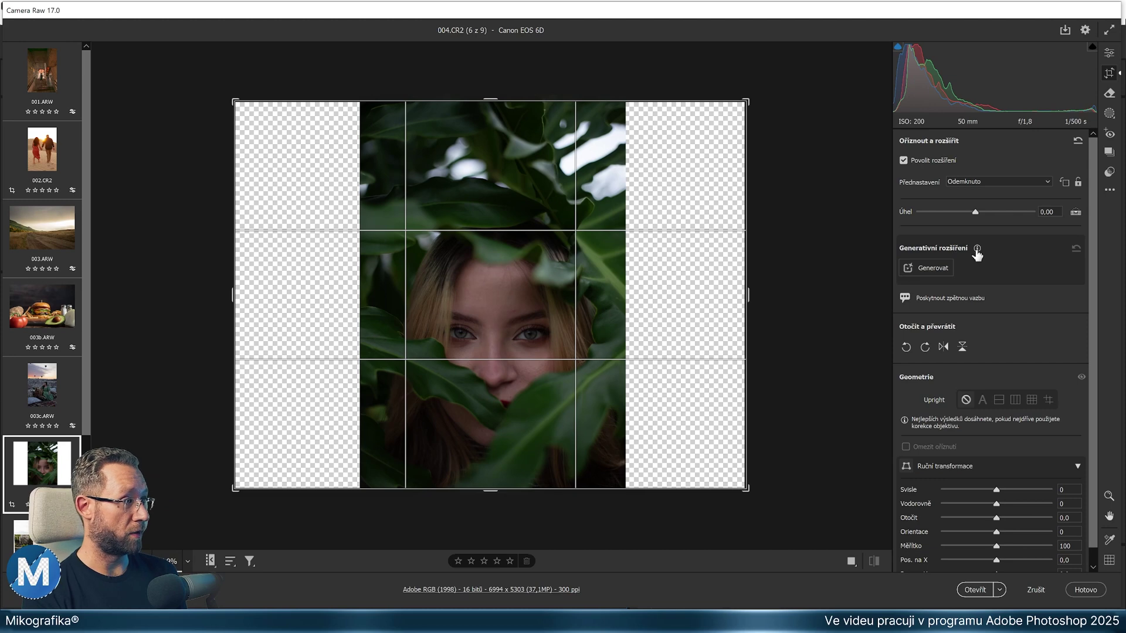
Step: Generate foliage for the expanded sides, browse the three variations and keep the first
click(933, 268)
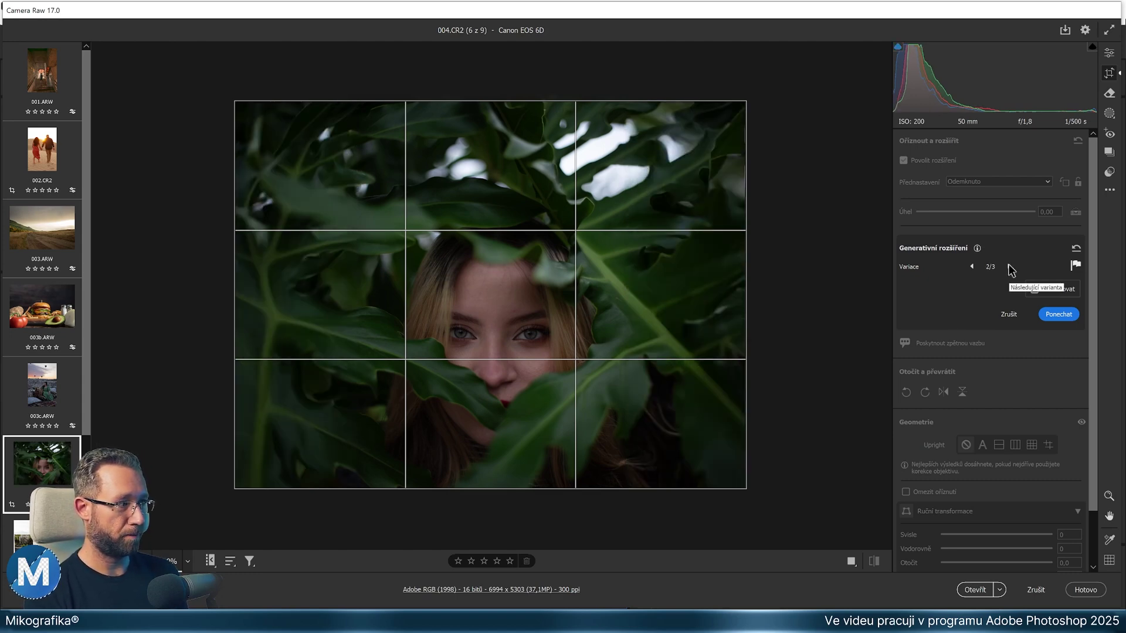
click(1008, 267)
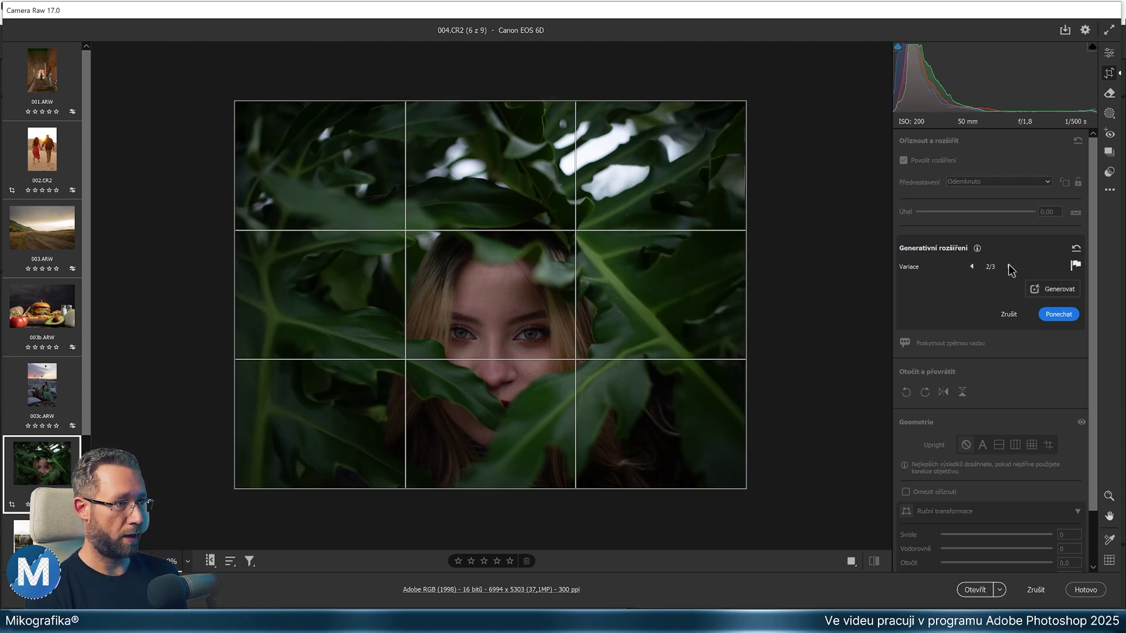
double_click(972, 266)
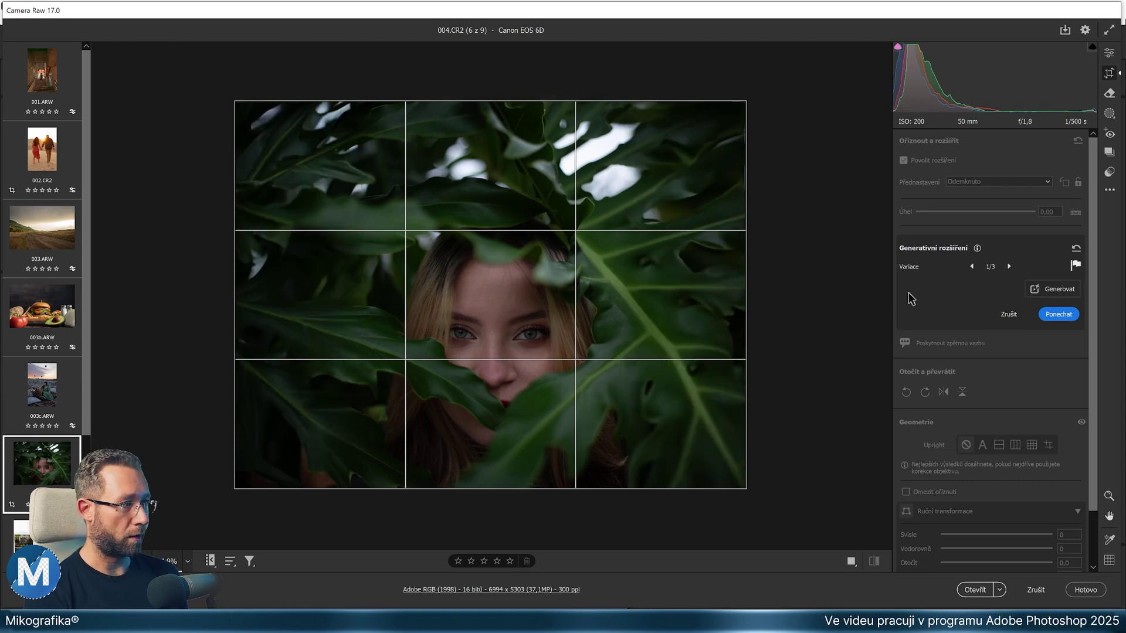
click(1059, 316)
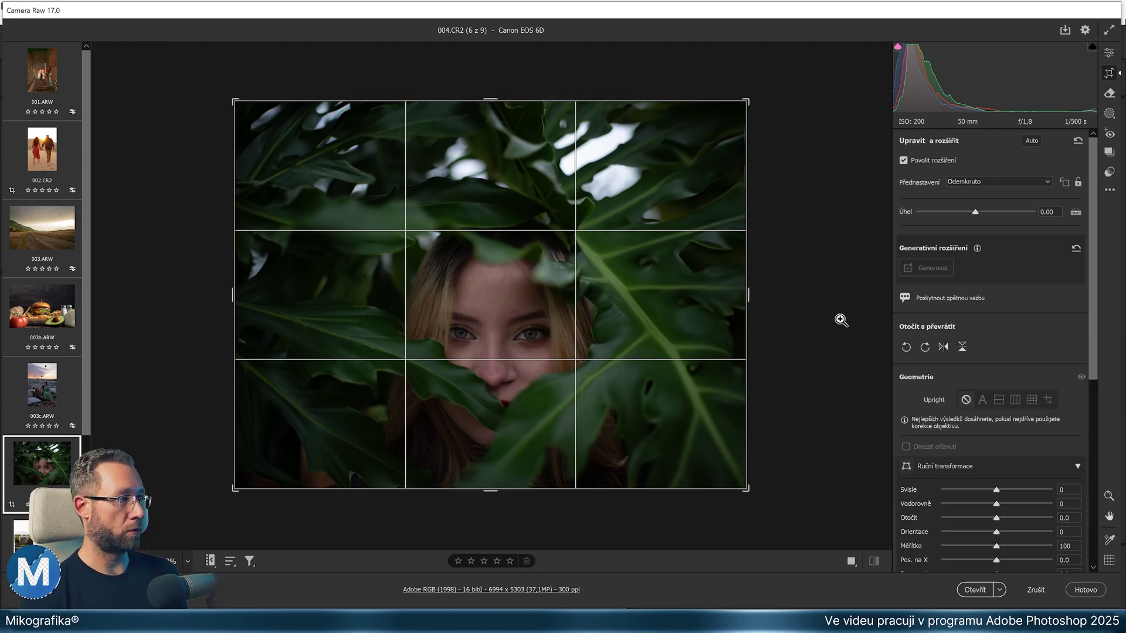
Step: Commit the expanded crop, set Expozice to +0,70 and Teplota to 6100
key(Return)
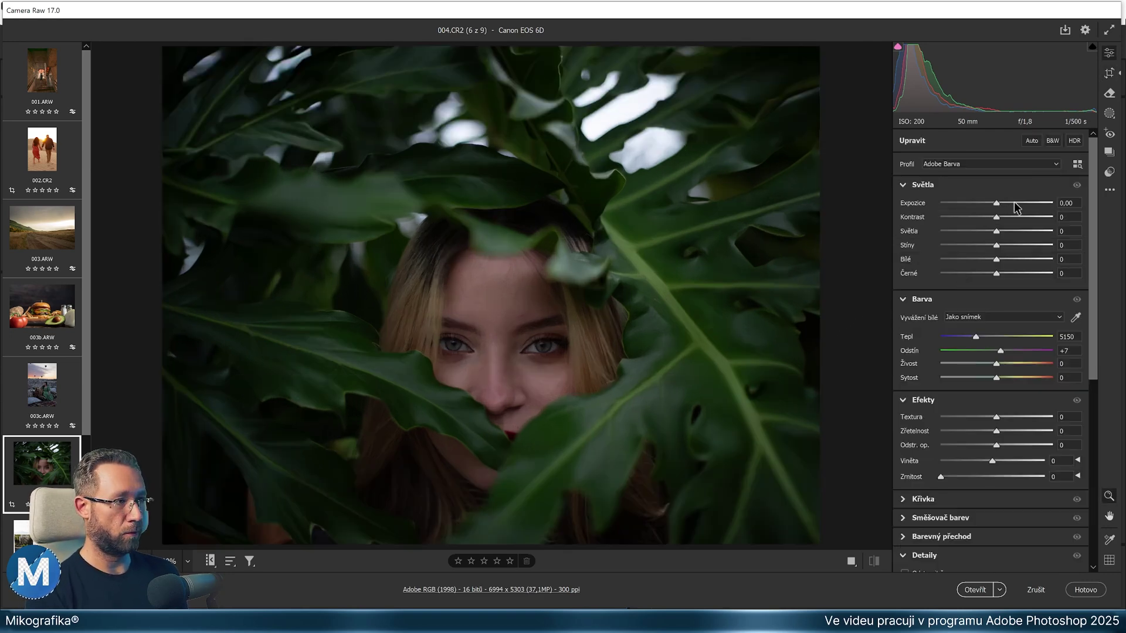
drag(1014, 204, 1005, 207)
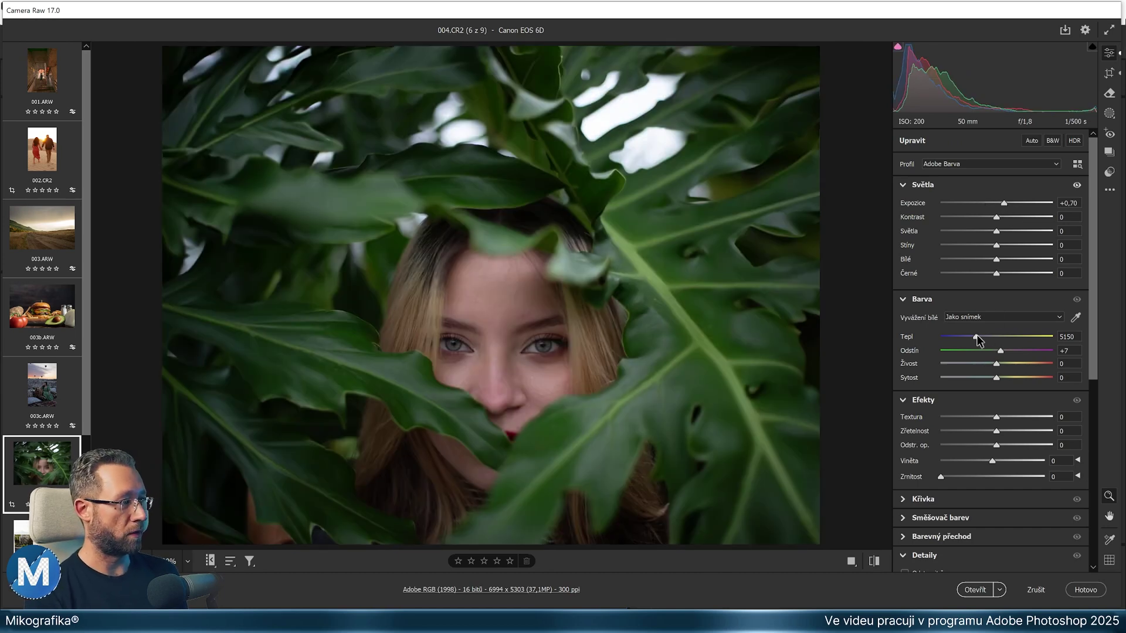
drag(997, 337, 1035, 340)
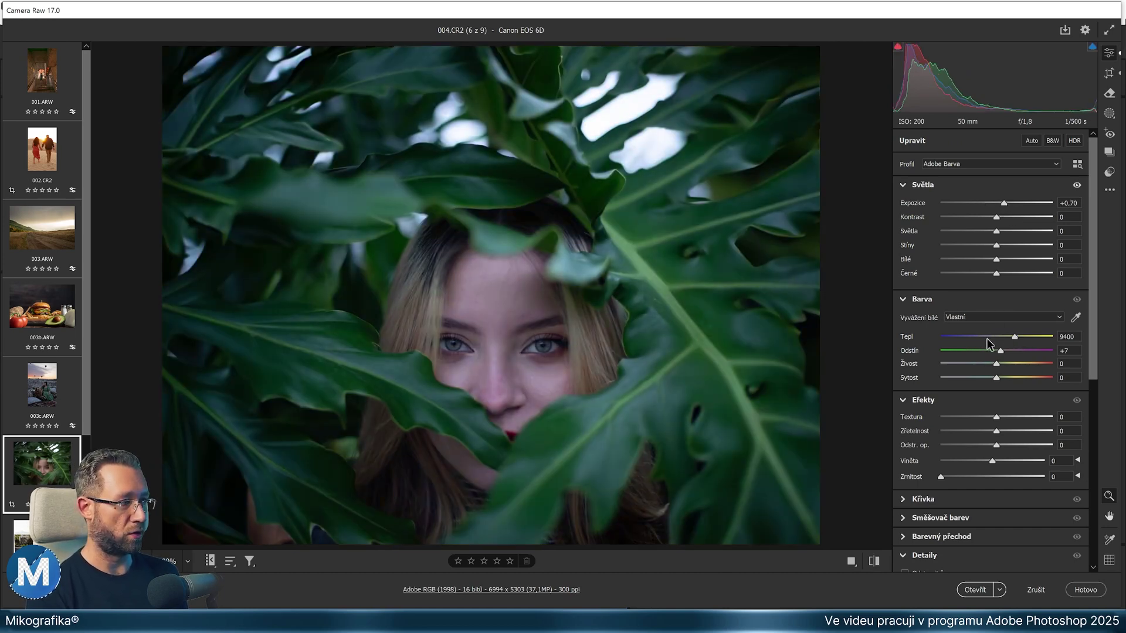
drag(1040, 338, 1036, 340)
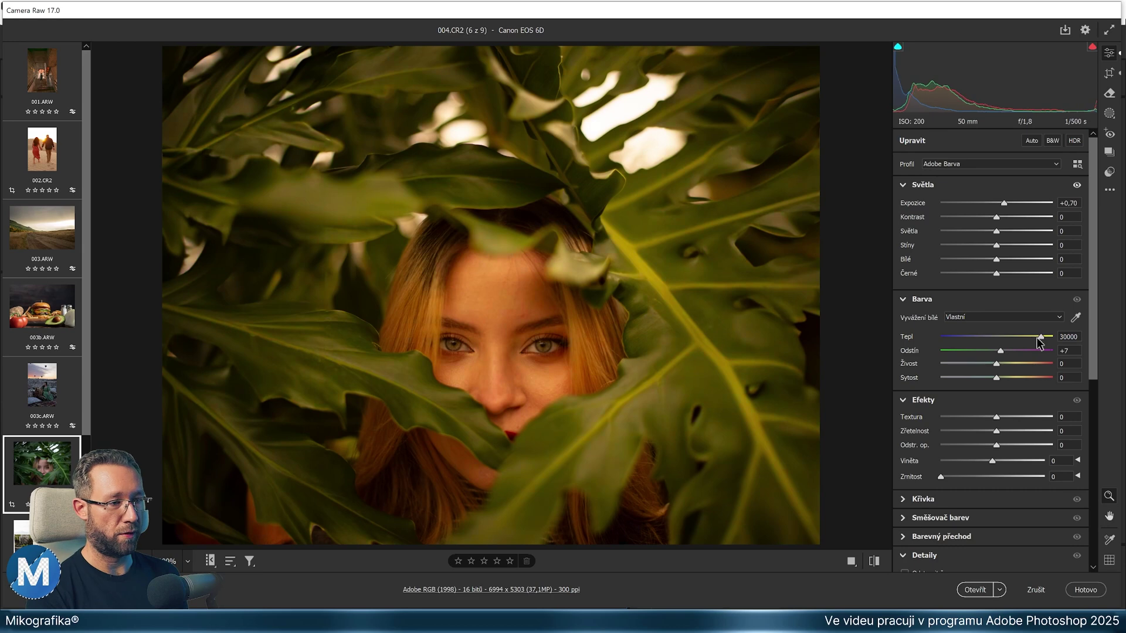
double_click(1015, 342)
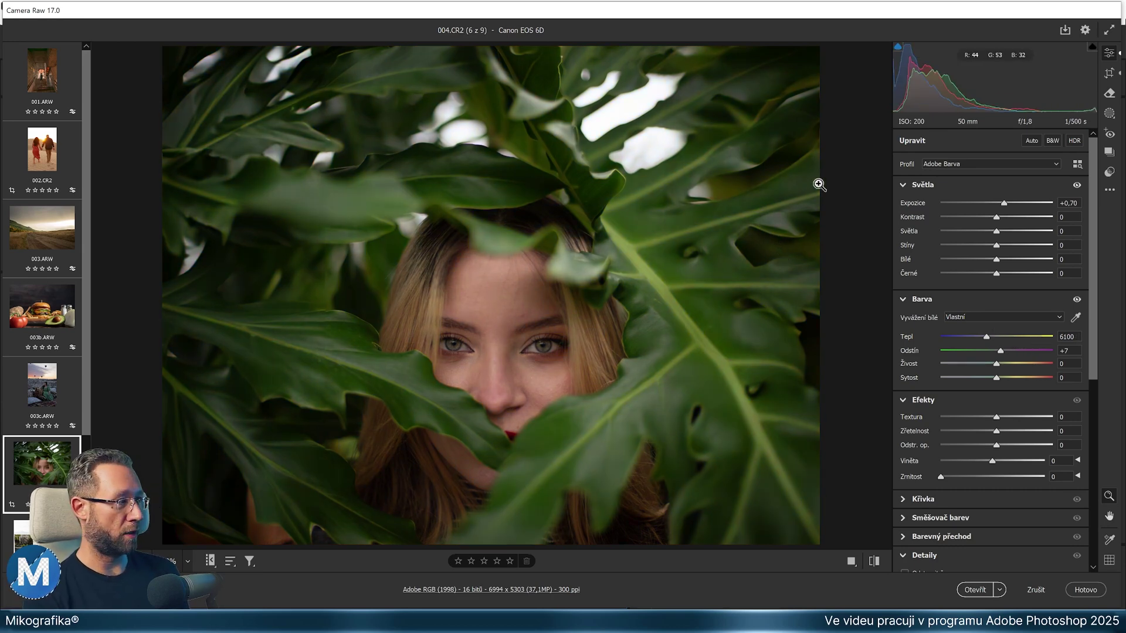
Step: Apply Adobe Adaptive (beta), reset Expozice to 0,00, and compare against Adobe Barva
click(942, 165)
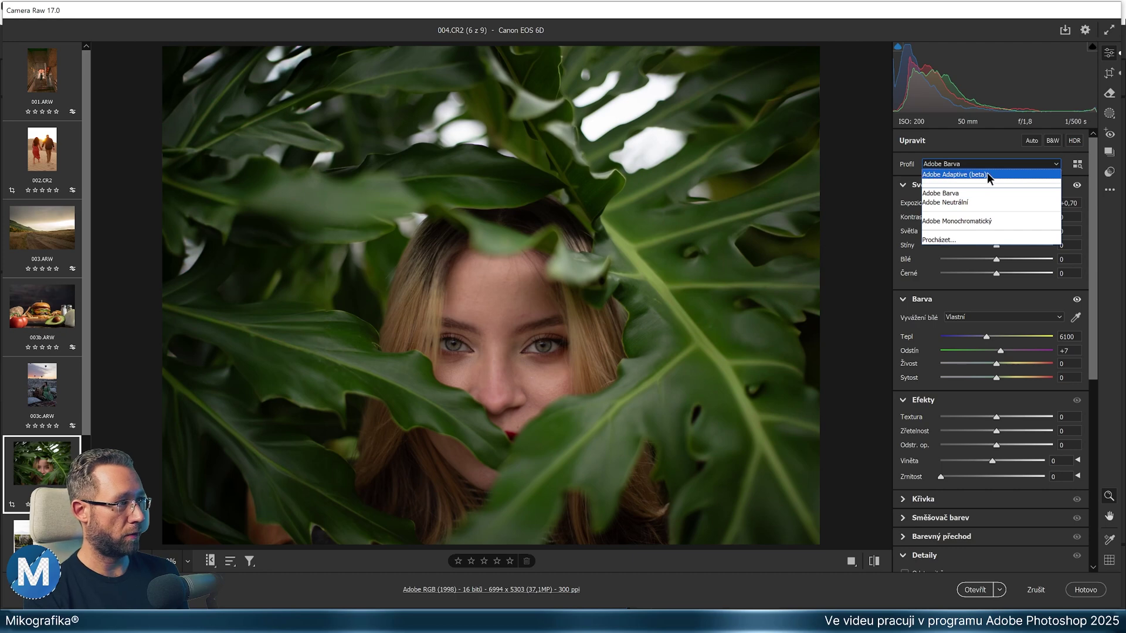
click(987, 174)
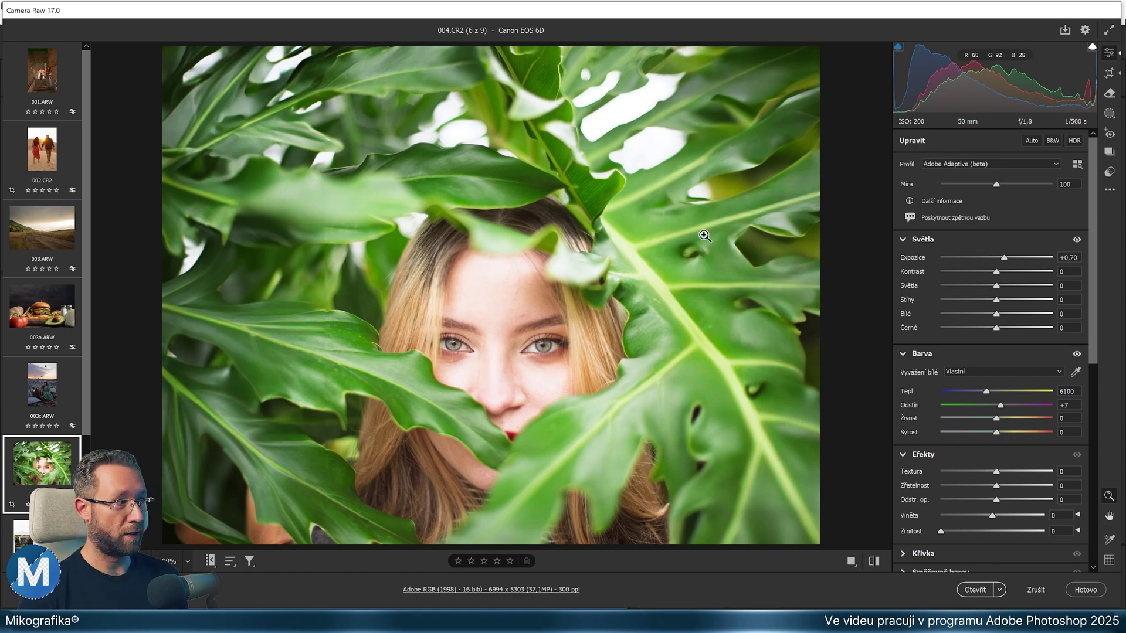
double_click(1004, 258)
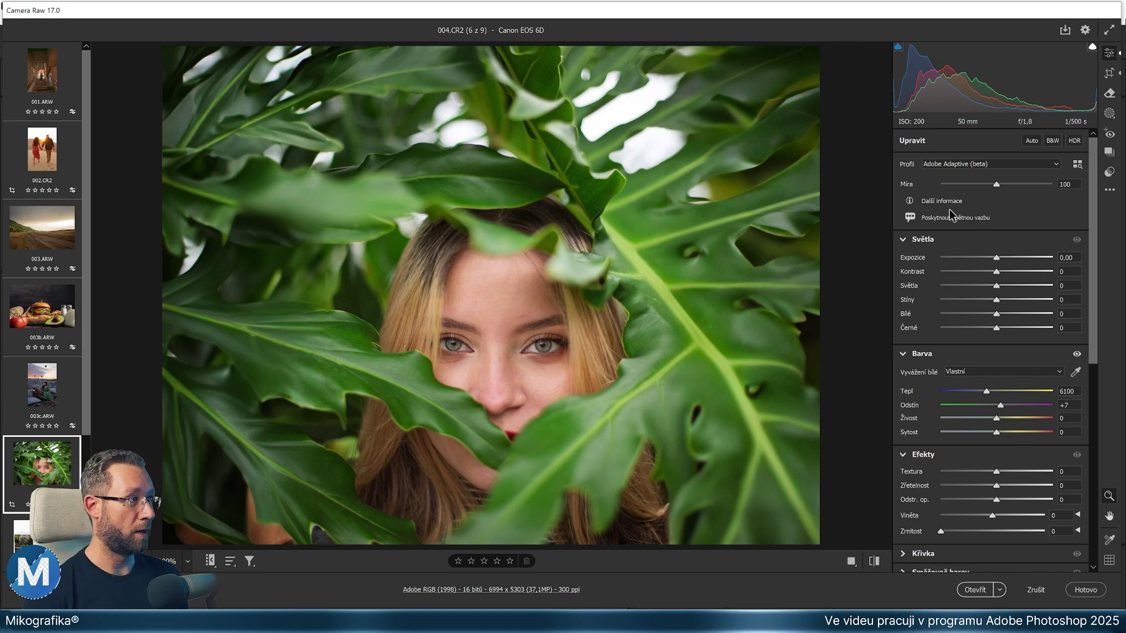
click(1043, 165)
click(952, 189)
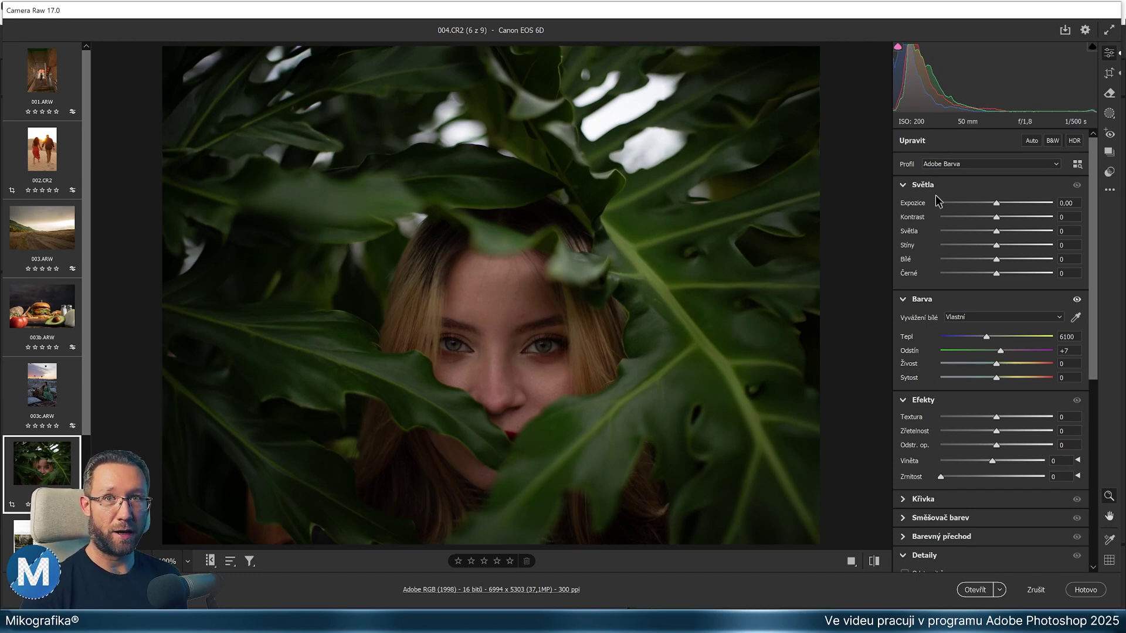
Step: Reapply Adobe Adaptive (beta) and, after trying Míra at 0, 133 and 79, set it to 100
click(965, 160)
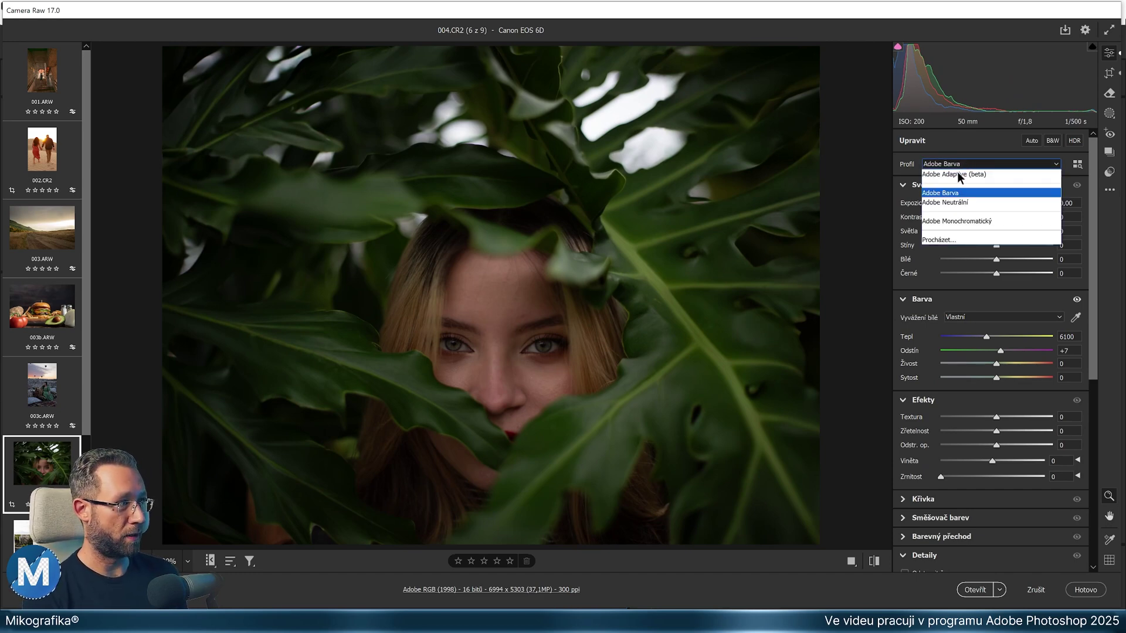
click(959, 174)
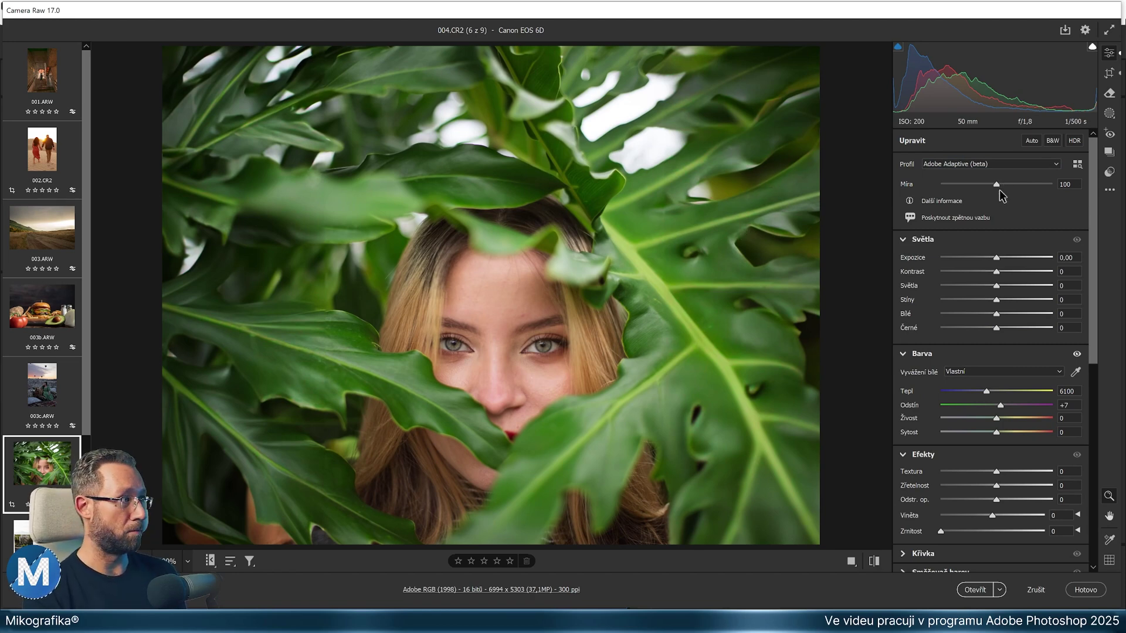
drag(996, 183, 859, 184)
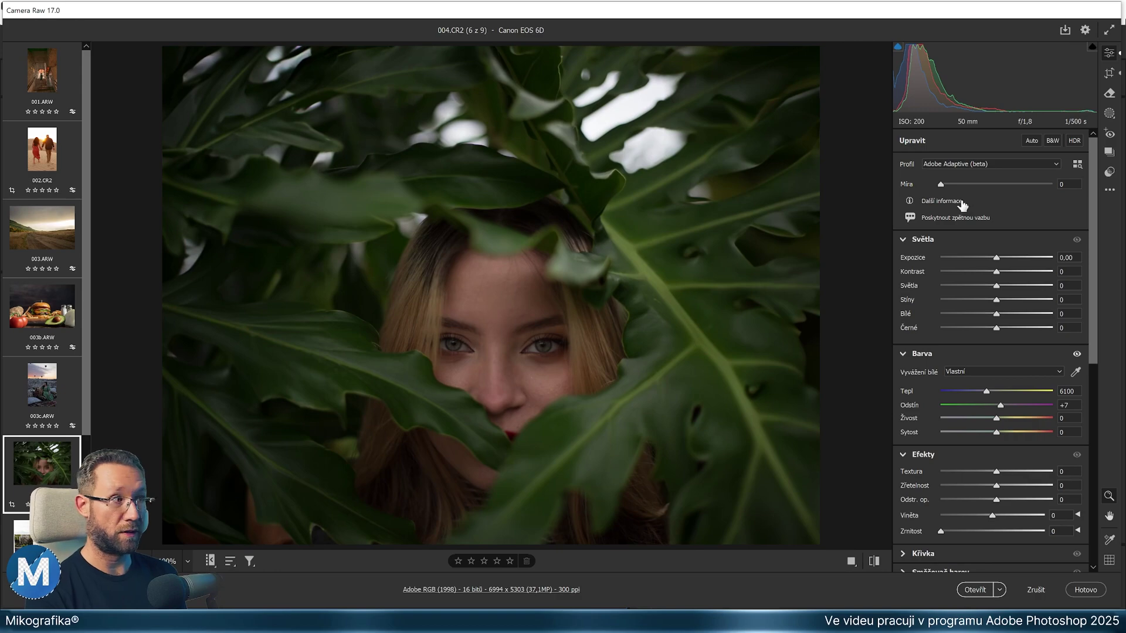
drag(938, 184, 1022, 185)
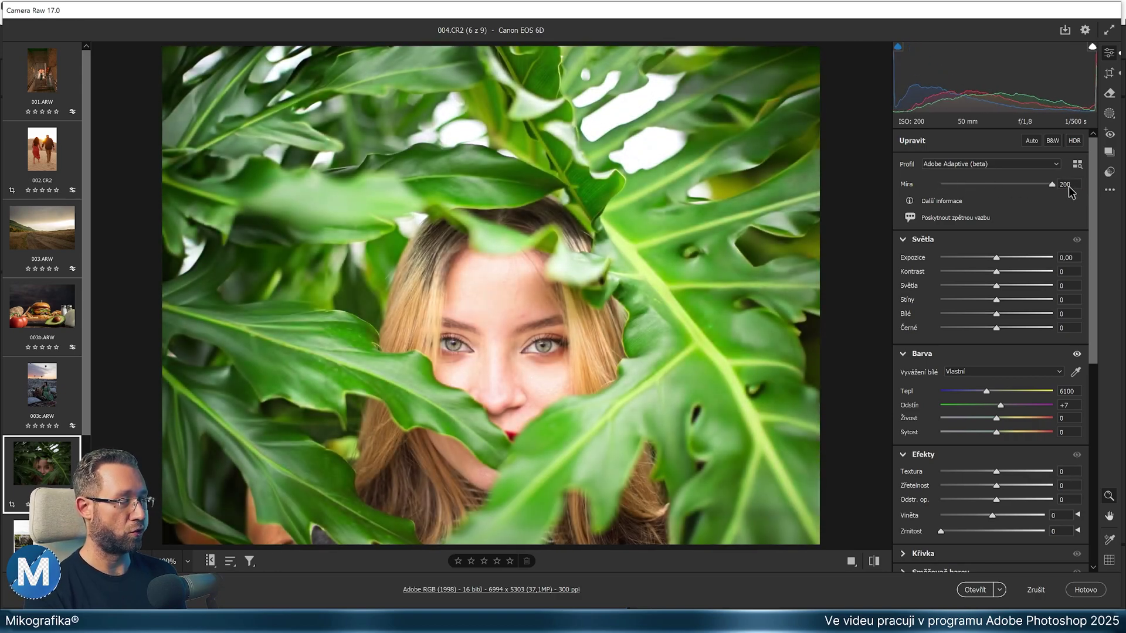
drag(1021, 185, 983, 185)
double_click(984, 187)
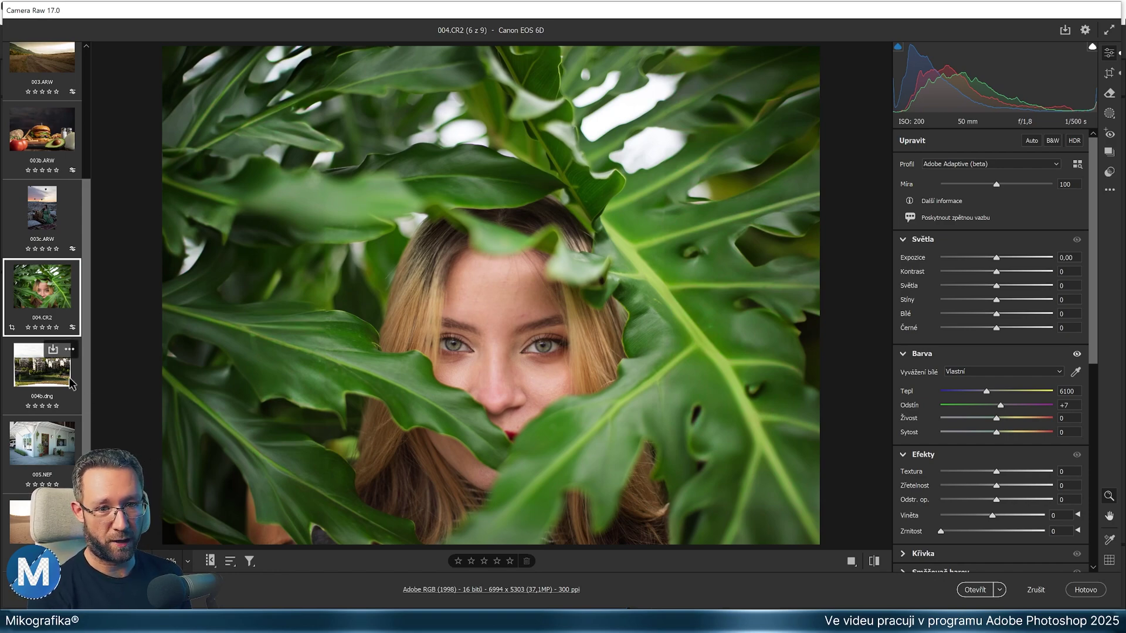
Step: Generatively expand 004b.dng's crop, keep variation 3/3, then move on to café photo 005.NEF
click(42, 366)
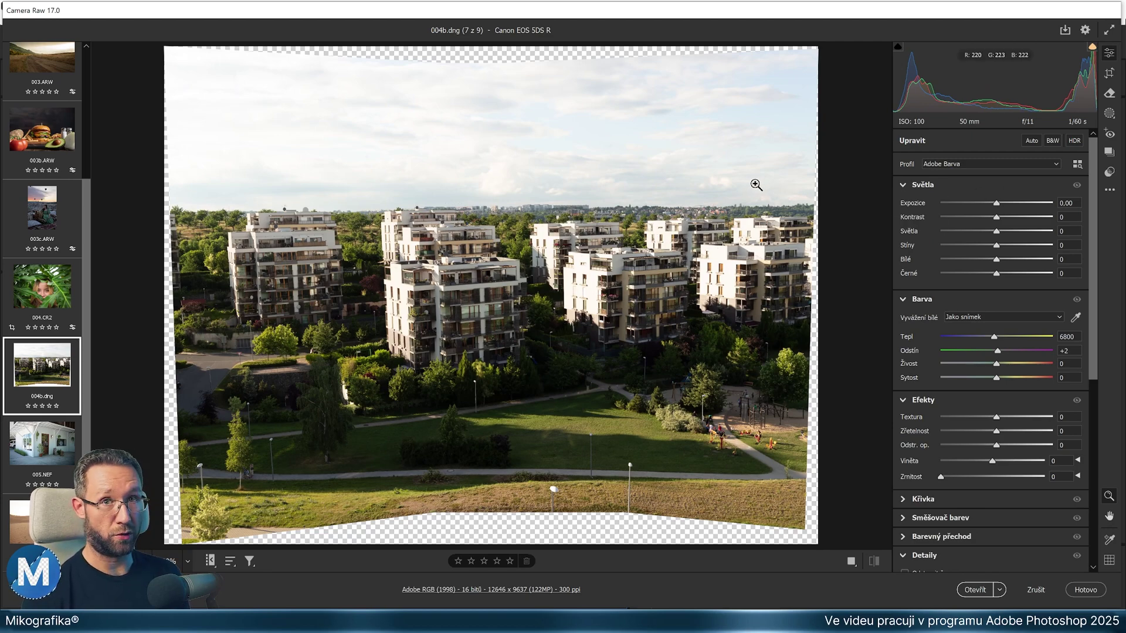
click(1110, 75)
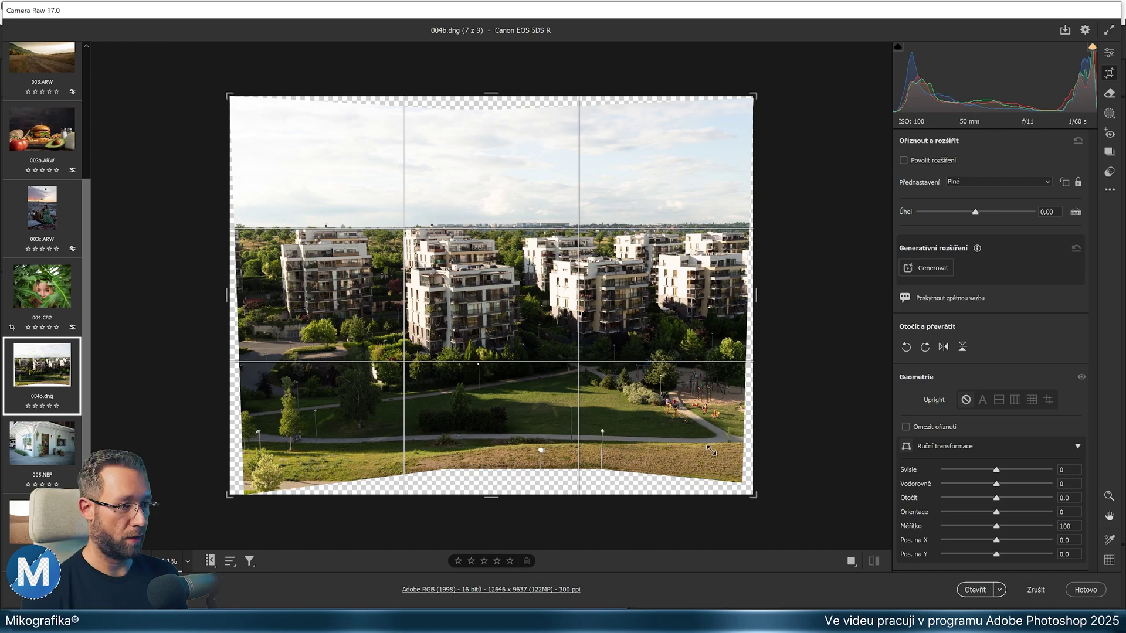
drag(711, 451, 703, 443)
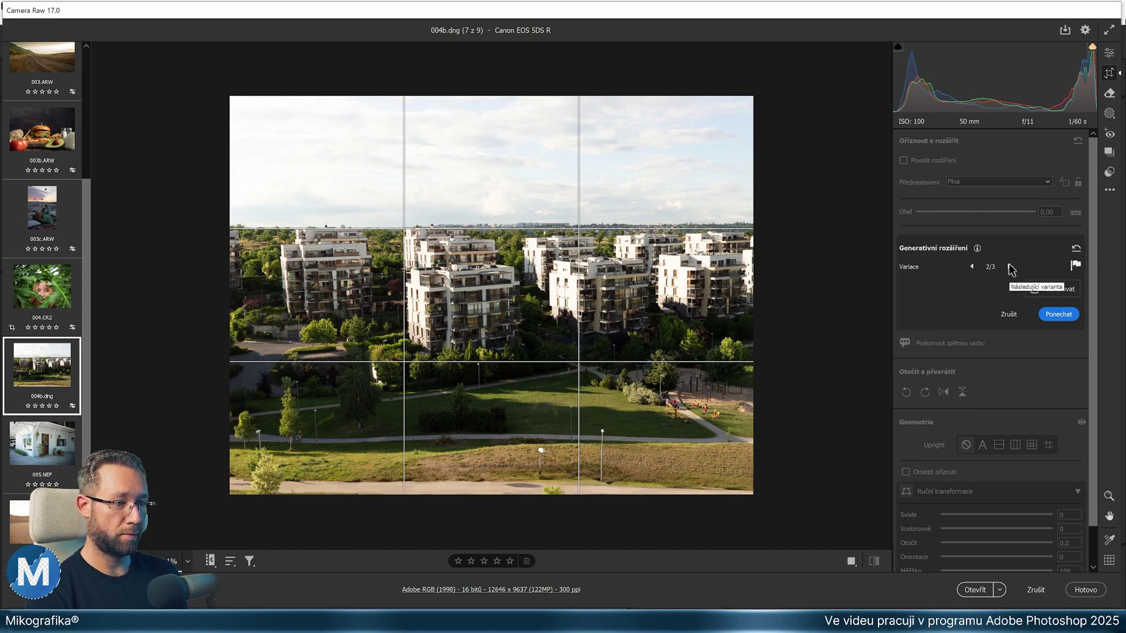
click(1009, 267)
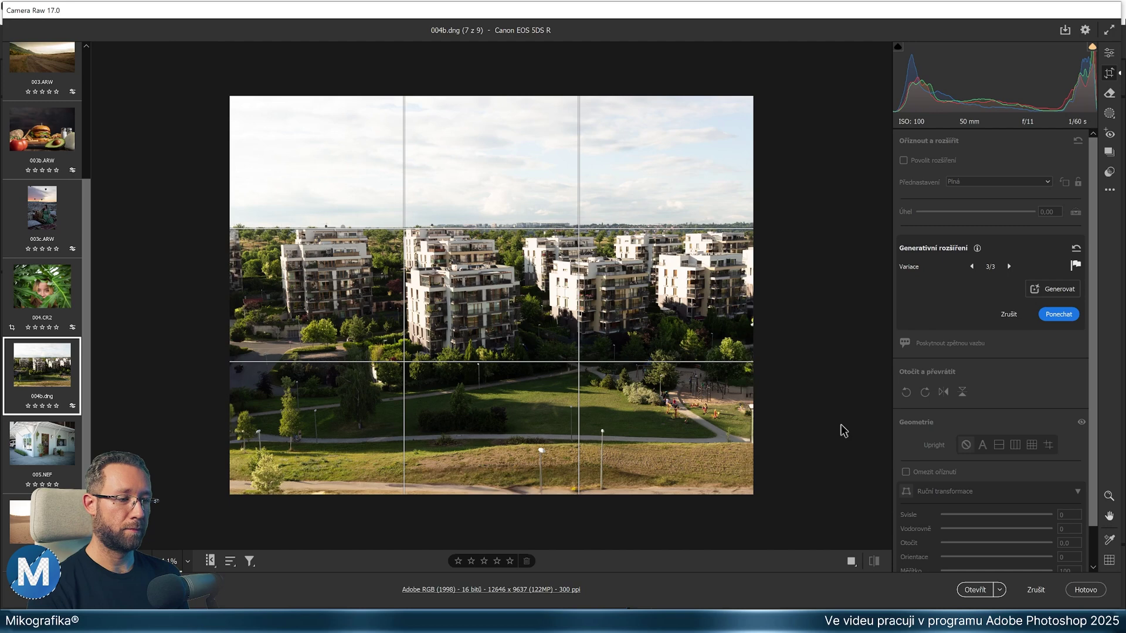
click(1061, 315)
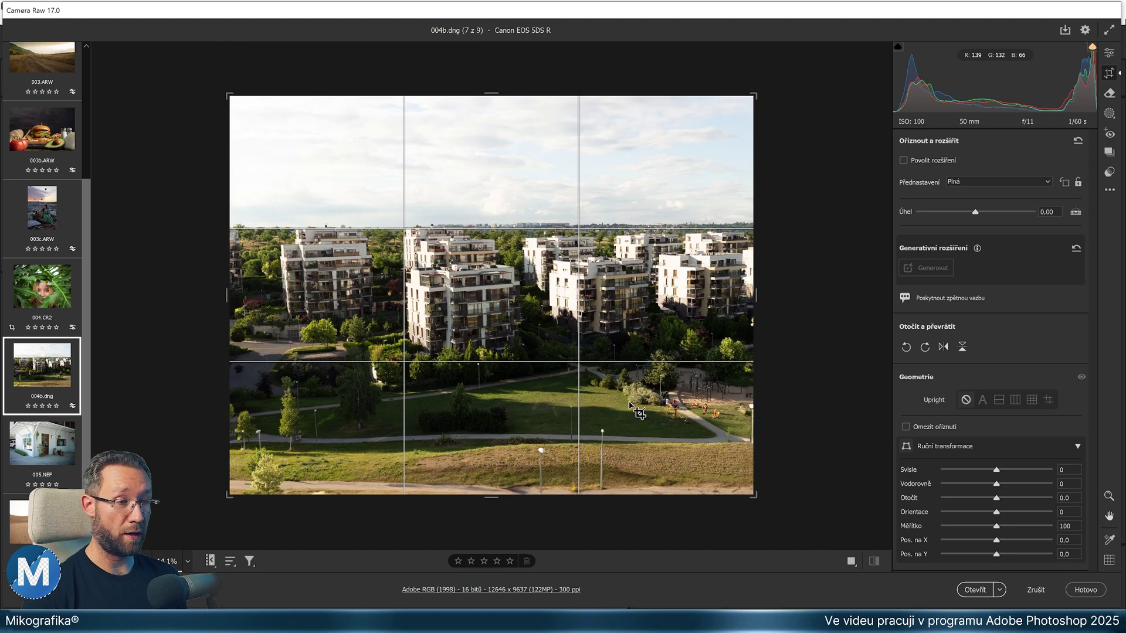
key(Right)
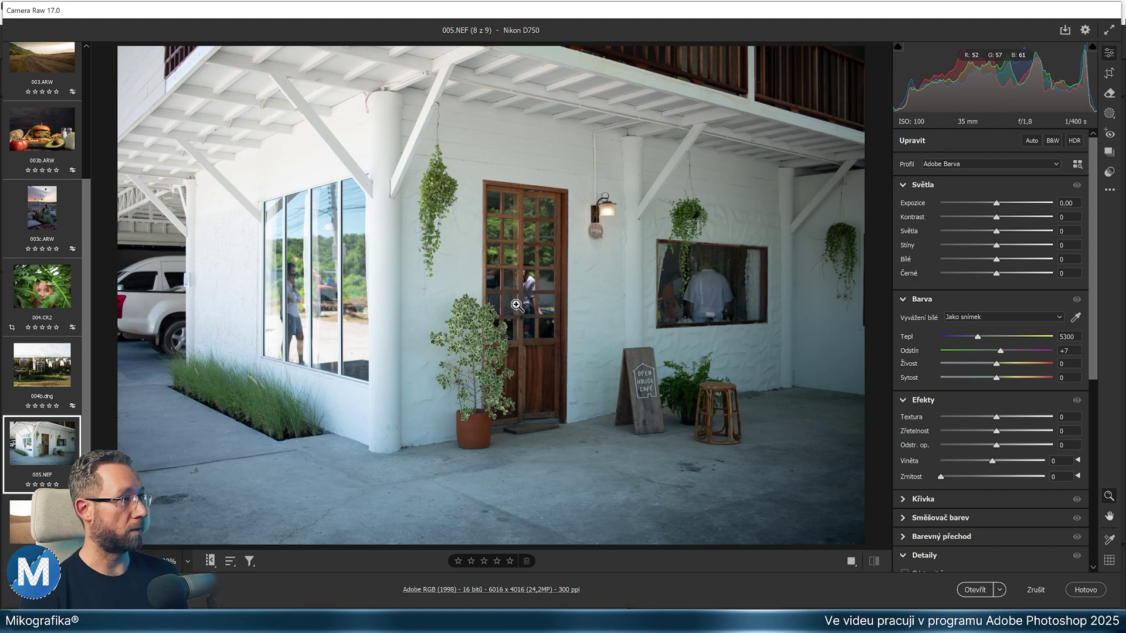
Step: Open the Remove tool with Detekovat objekty on, zoom in, and brush over the wicker stool
click(1110, 93)
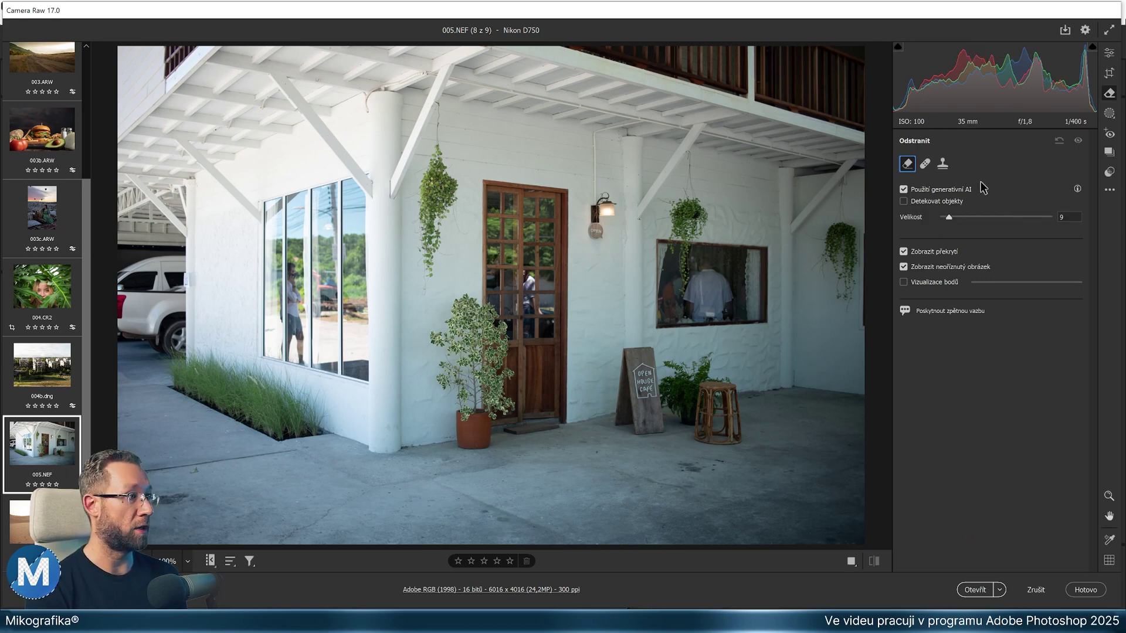
click(903, 201)
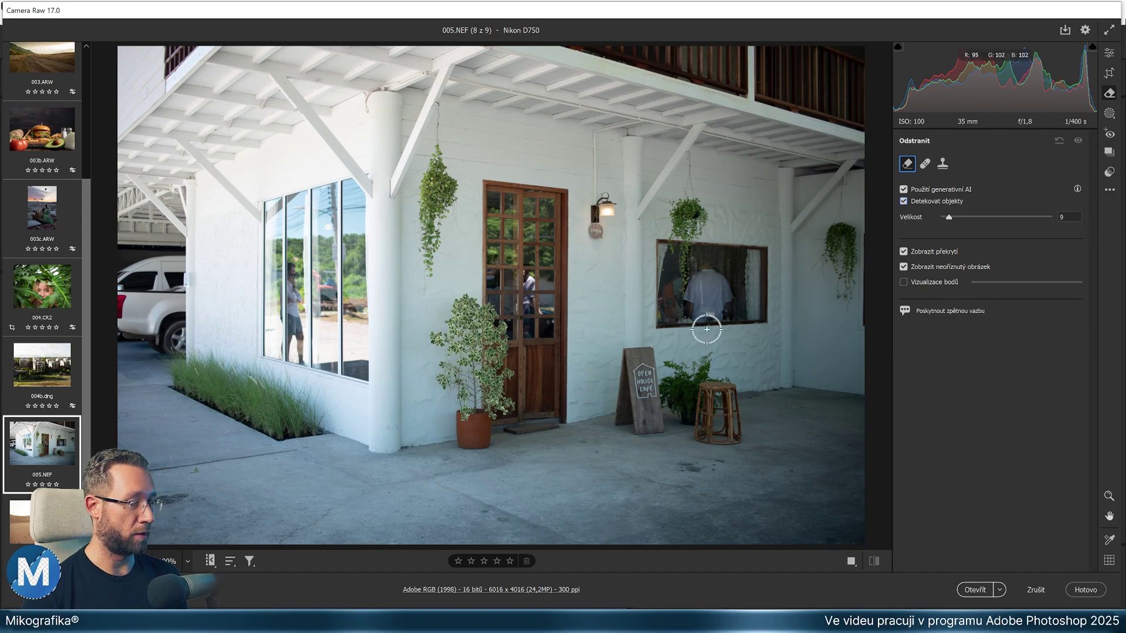
scroll(716, 427, up, 2)
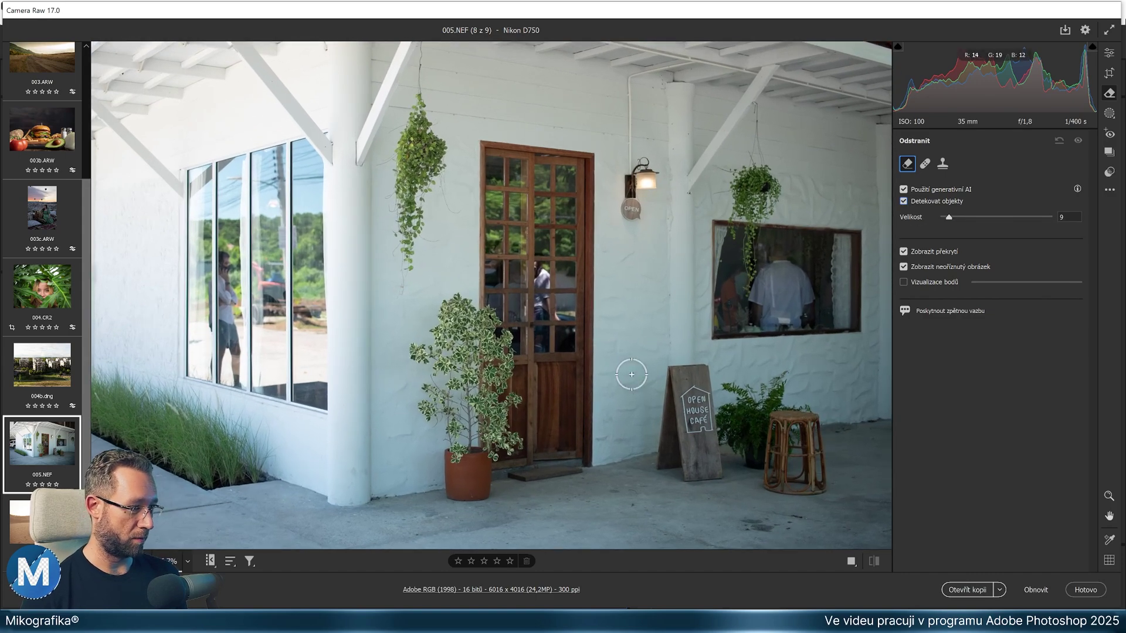
scroll(628, 372, up, 1)
scroll(498, 334, up, 2)
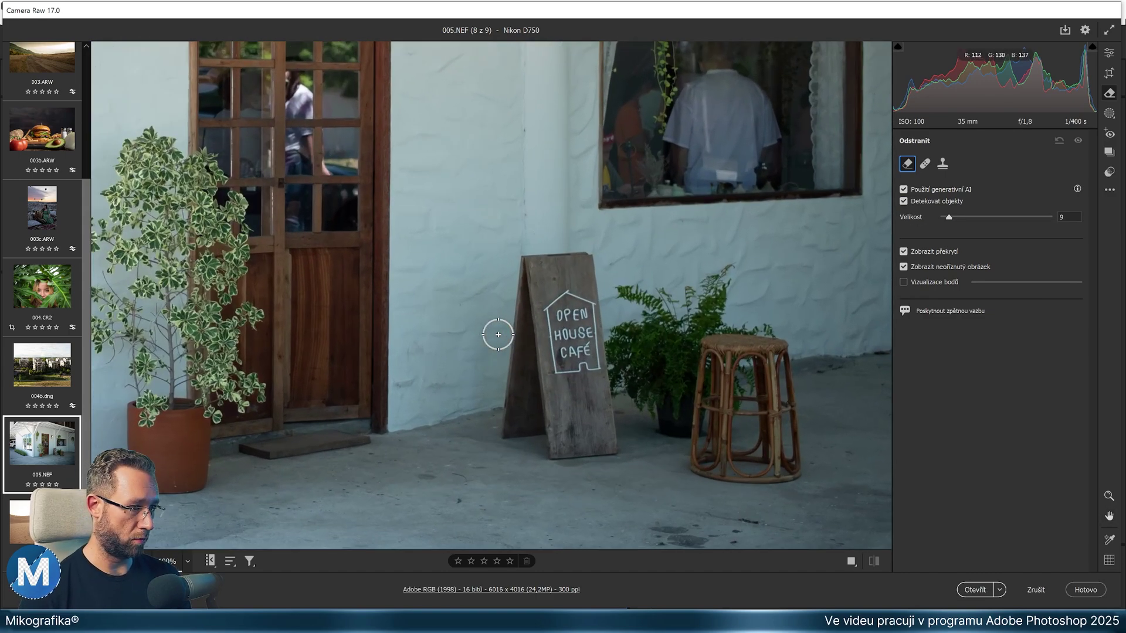
mouse_move(560, 333)
mouse_down()
mouse_move(469, 337)
mouse_move(568, 337)
mouse_up()
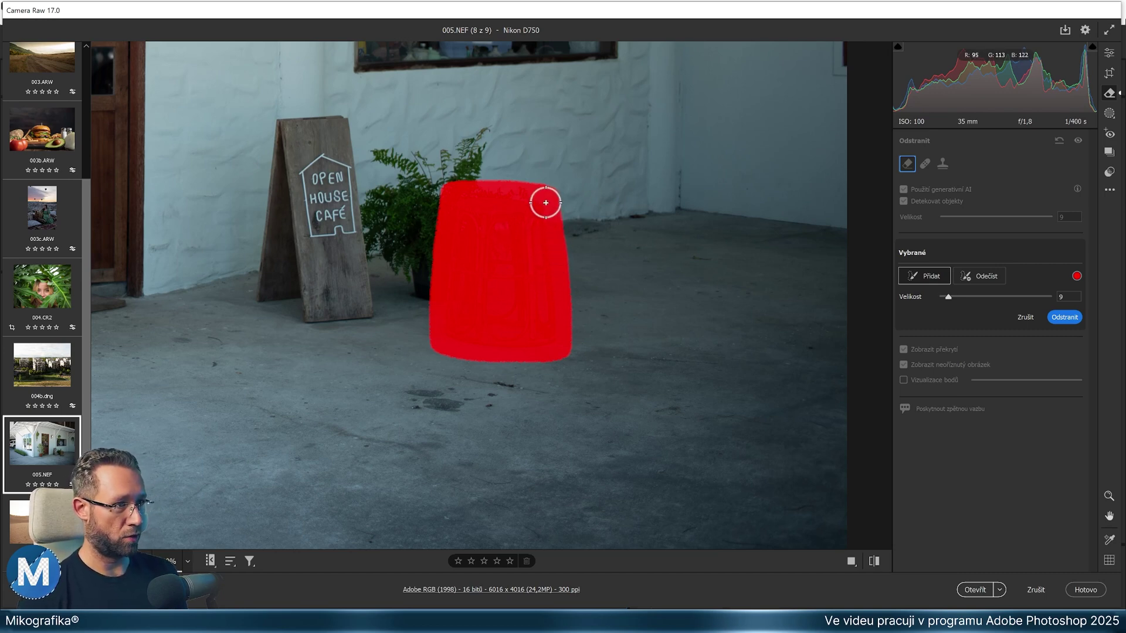
Step: Refine the stool mask, remove the wicker stool, and try another fill variation
drag(546, 201, 473, 194)
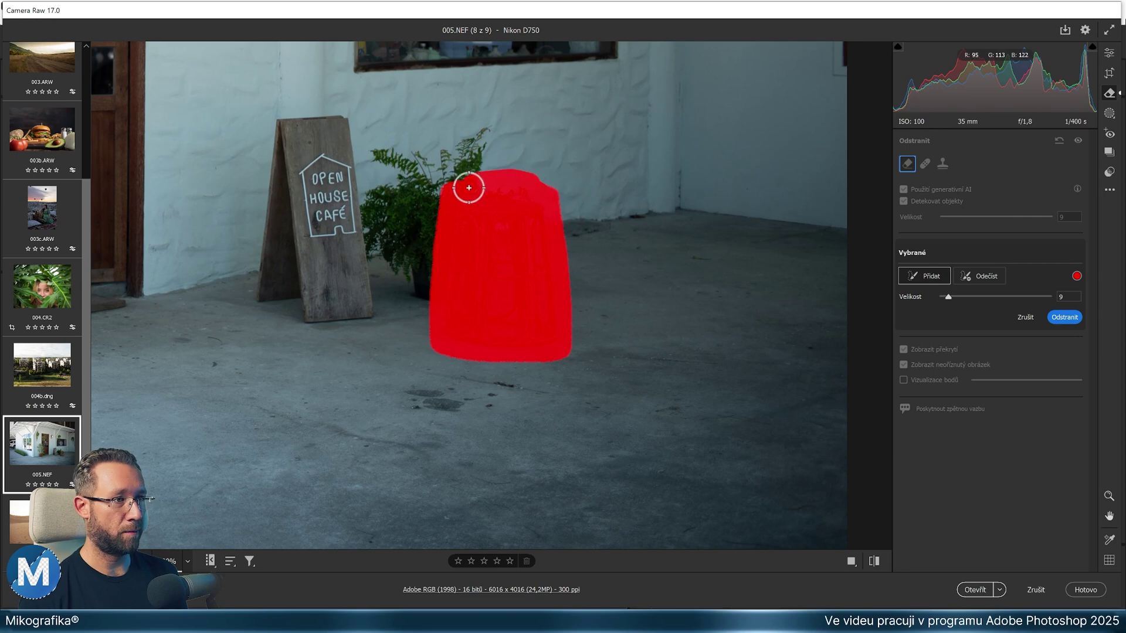
drag(520, 155, 494, 170)
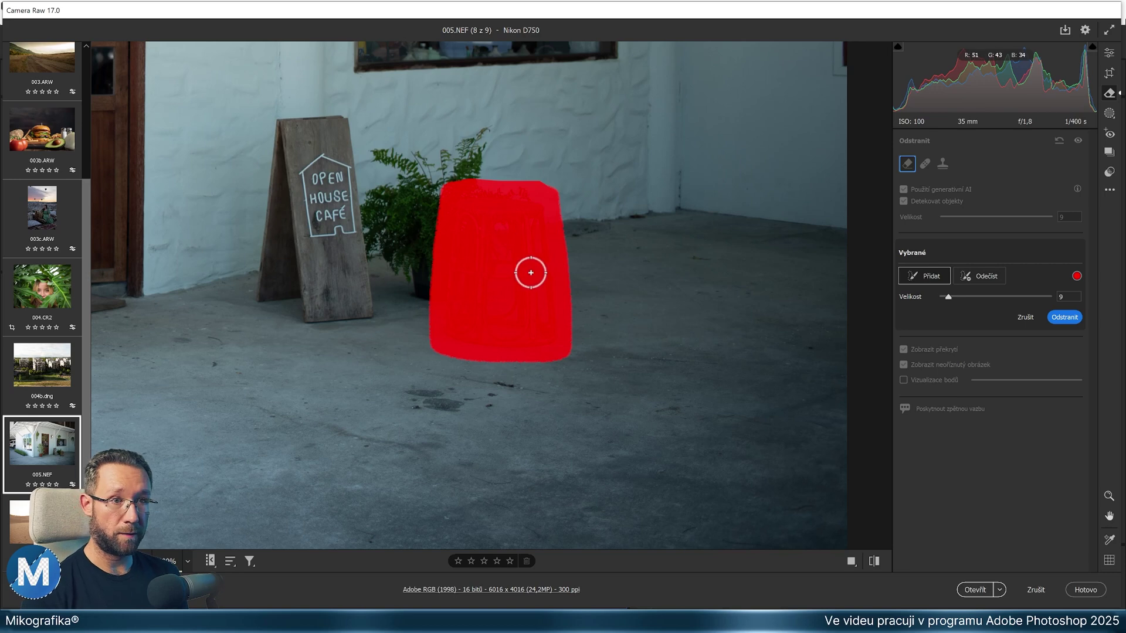
click(1070, 319)
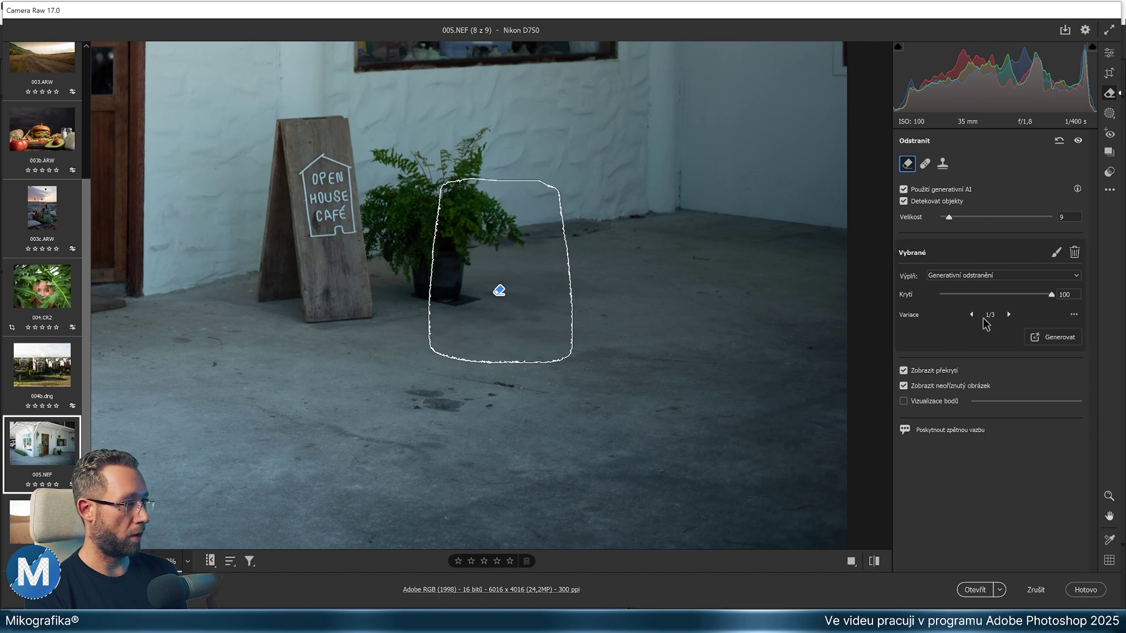
click(1008, 316)
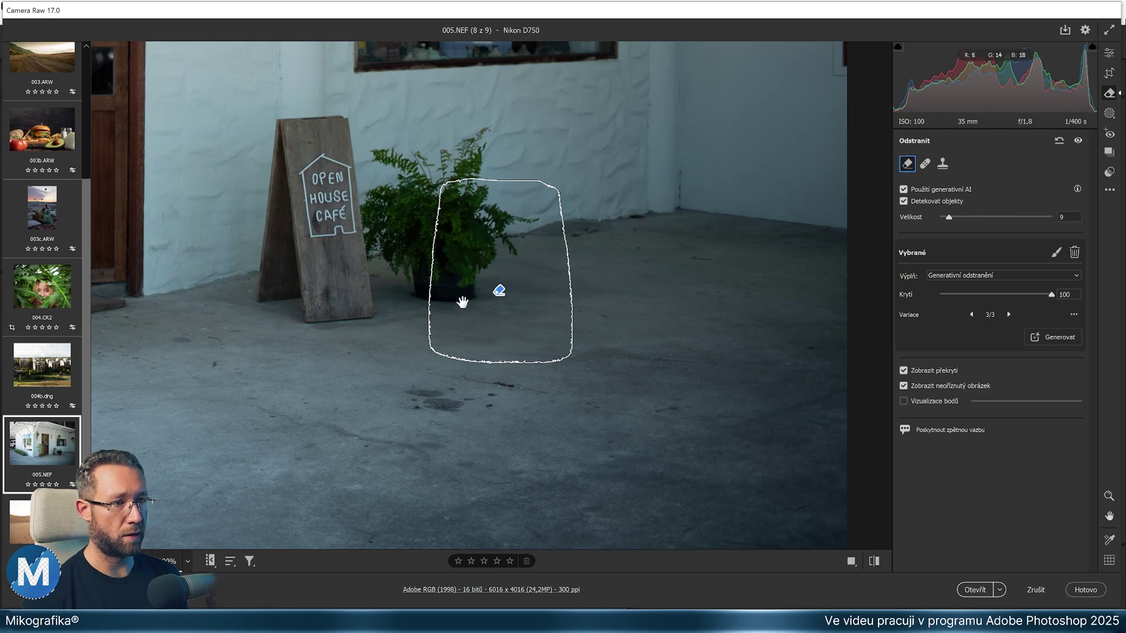
Step: Brush over and remove the café sign, keep the first variation, then move to 006.jpg
drag(450, 294, 599, 326)
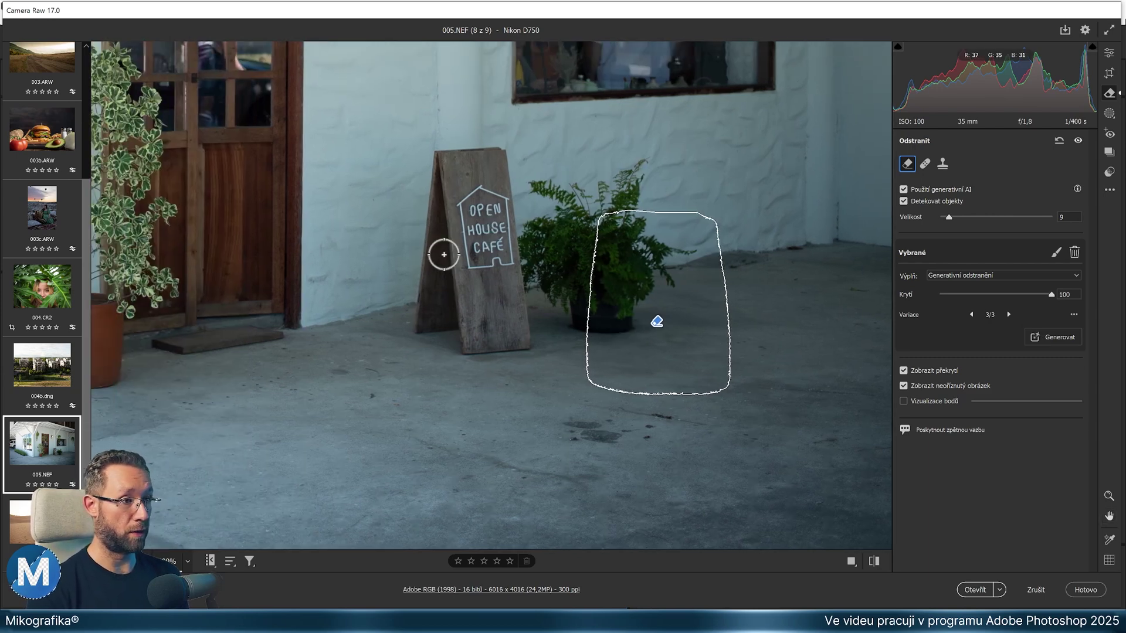
mouse_move(487, 351)
mouse_down()
mouse_move(515, 218)
mouse_move(535, 335)
mouse_up()
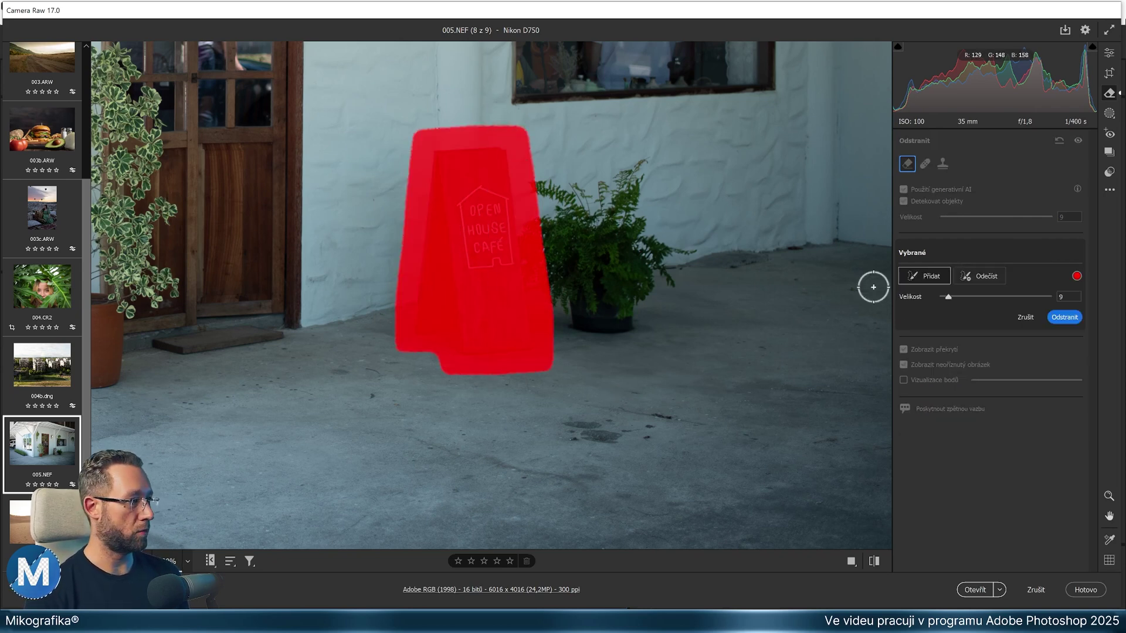
click(1059, 317)
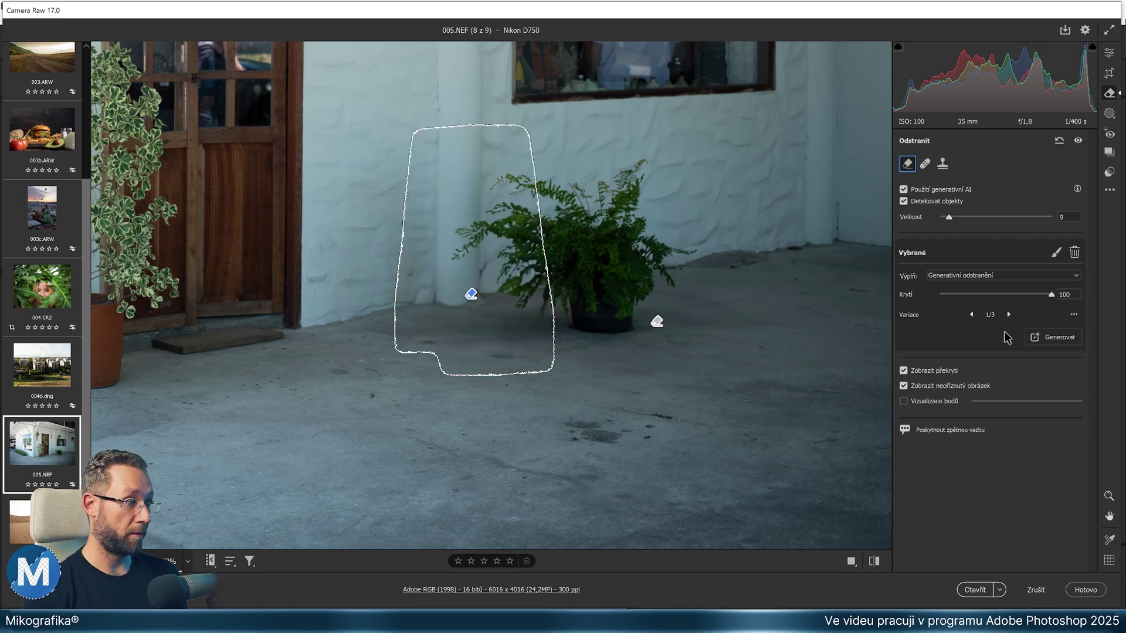
click(1008, 314)
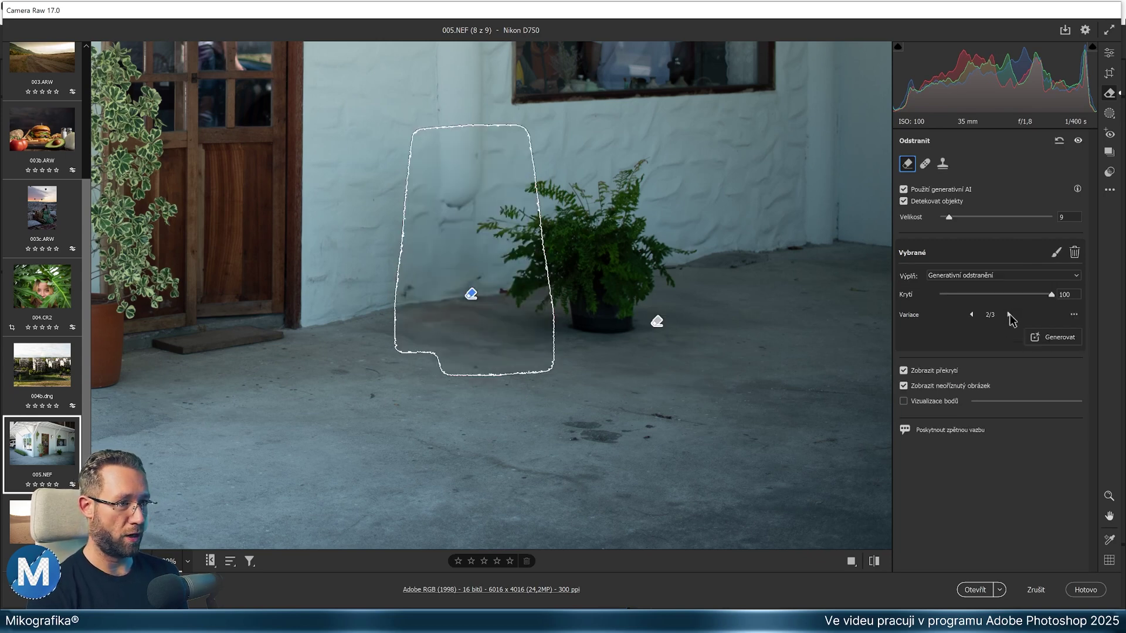
click(971, 315)
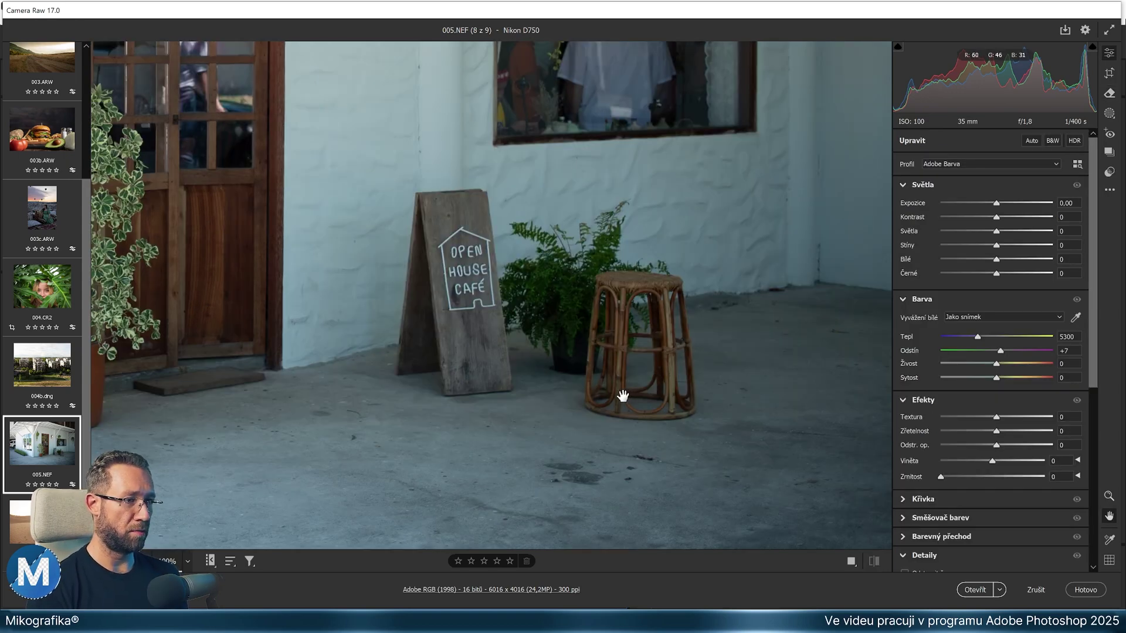
key(backslash)
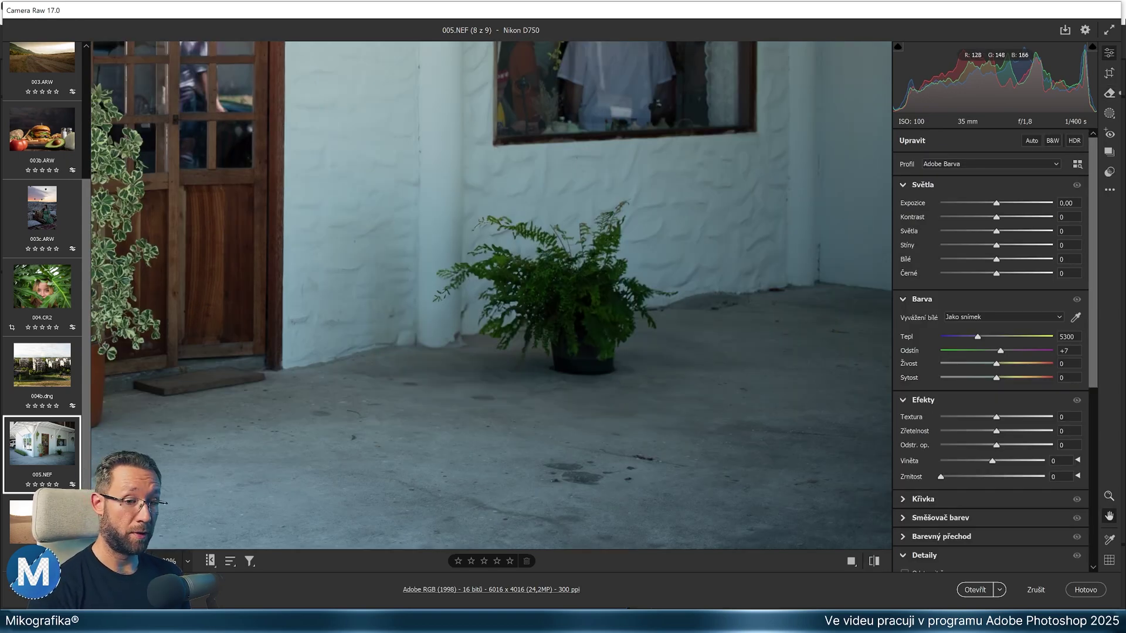
key(Right)
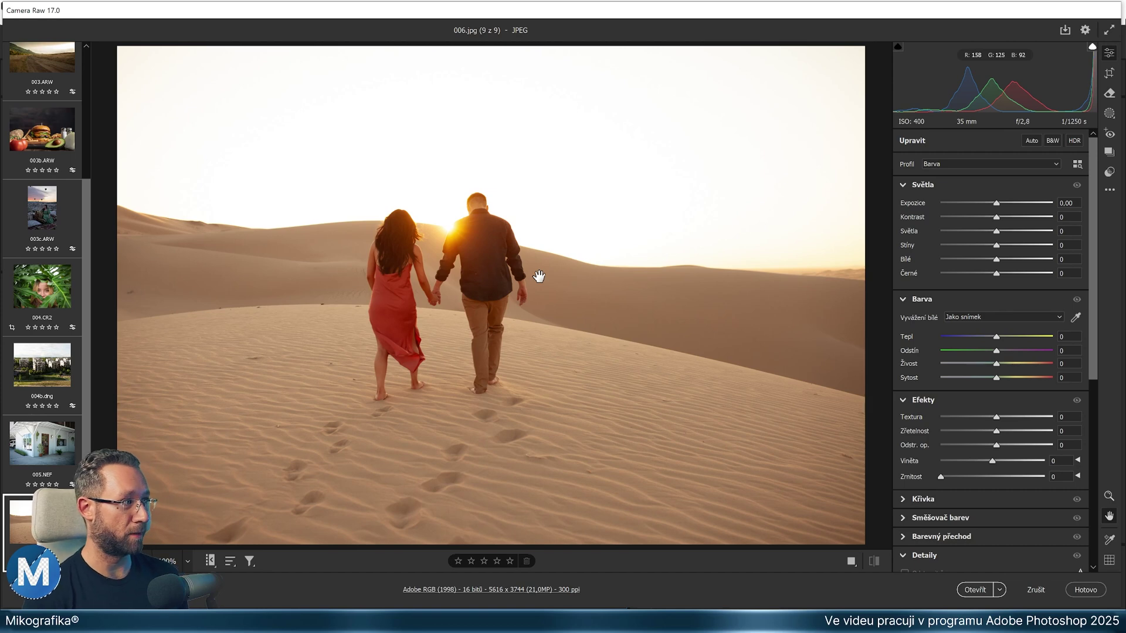
Step: Enable Super rozlišení in the Detaily section, leaving the Barva profile selected
scroll(962, 422, down, 5)
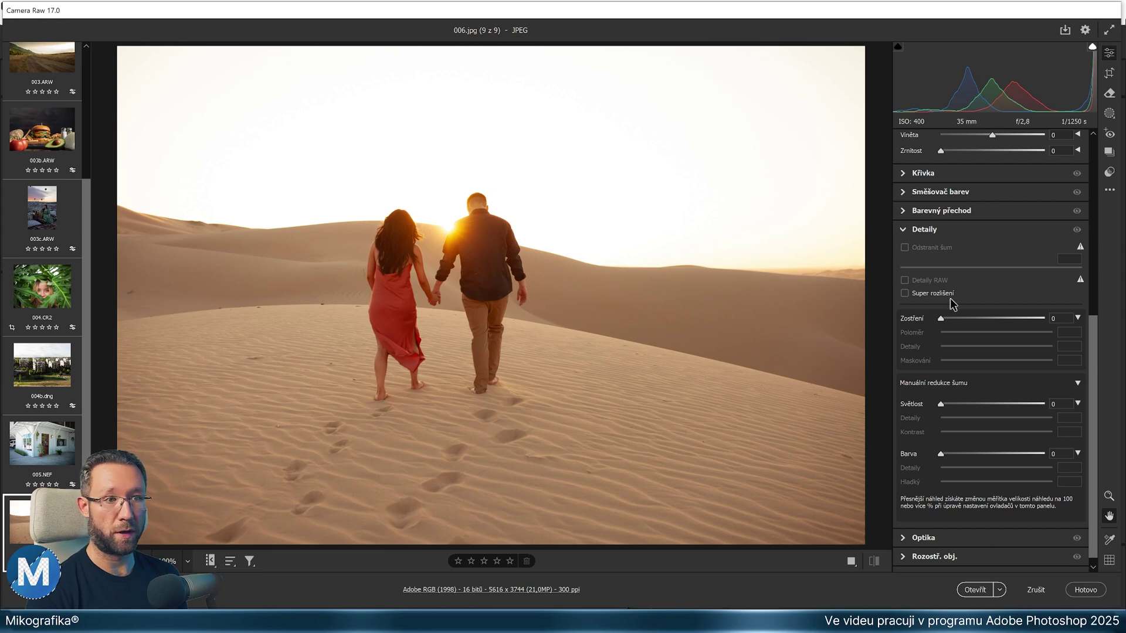
click(904, 294)
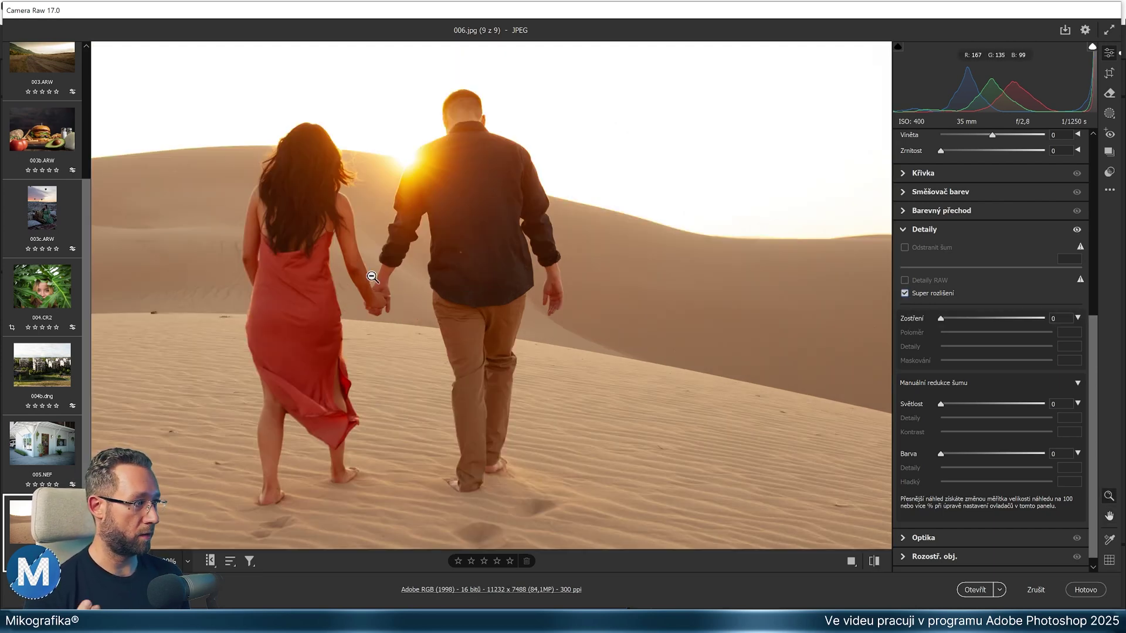
drag(1085, 329, 1086, 178)
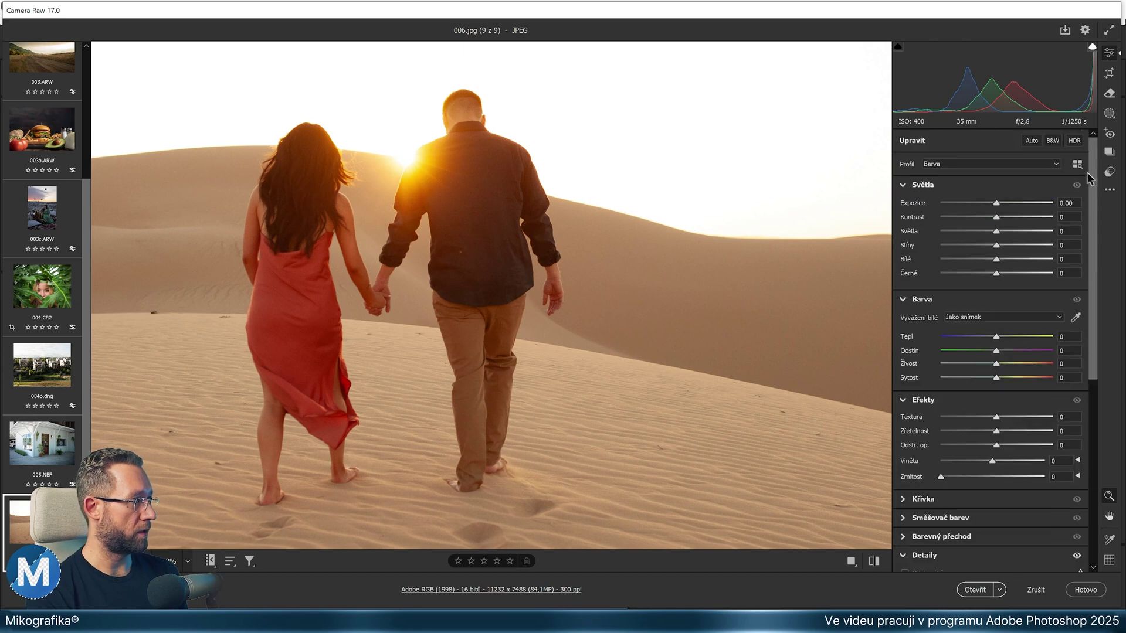
click(950, 164)
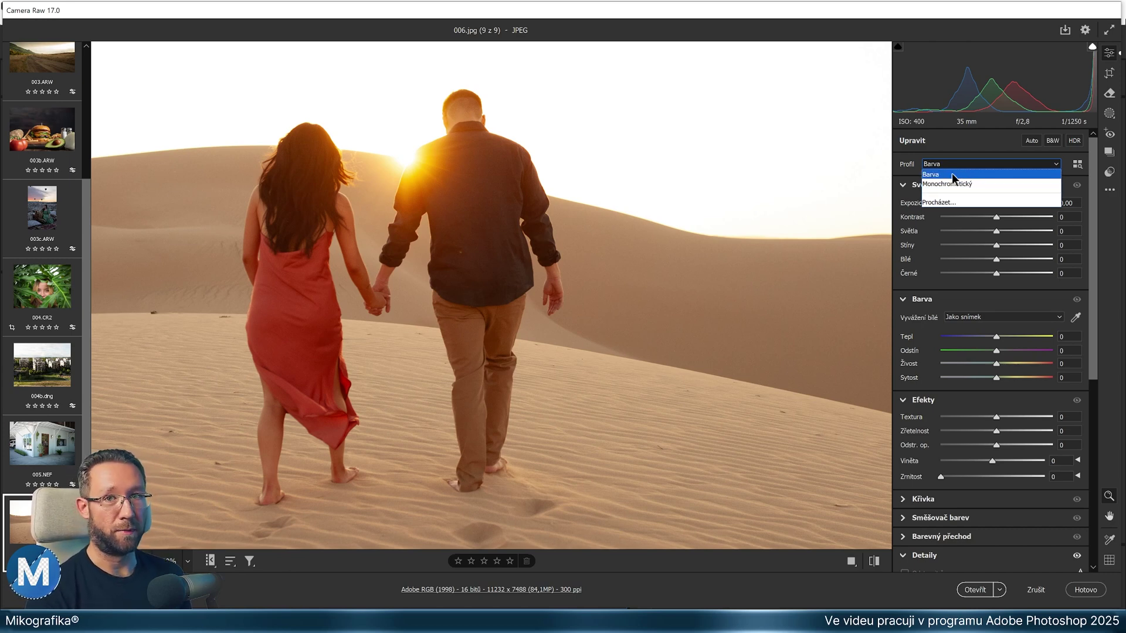
click(954, 175)
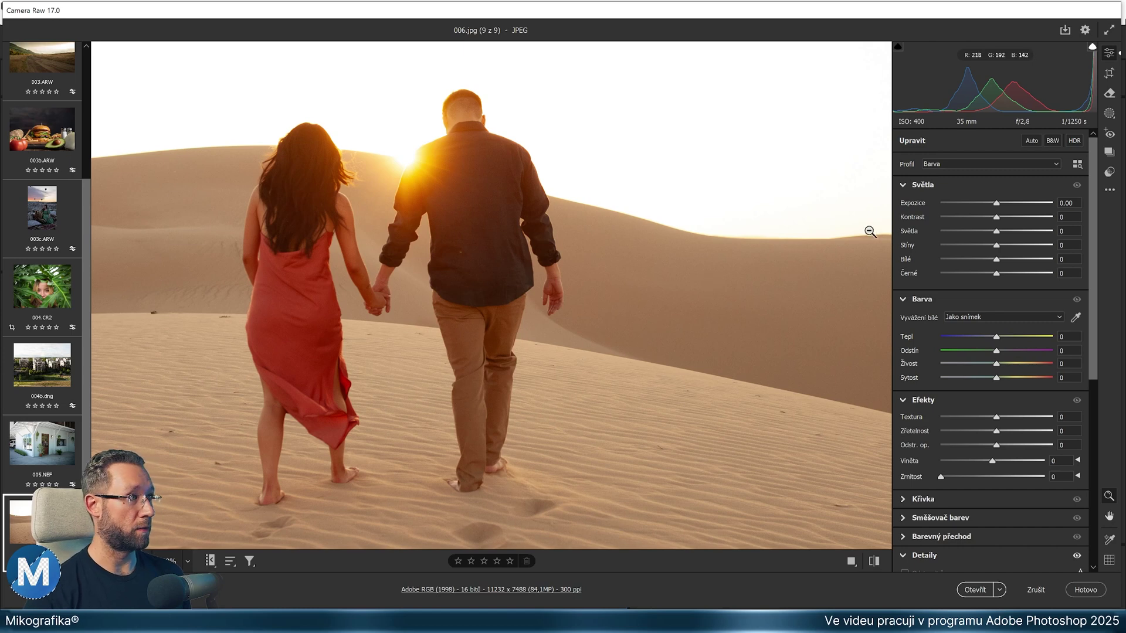
drag(1092, 208, 1091, 373)
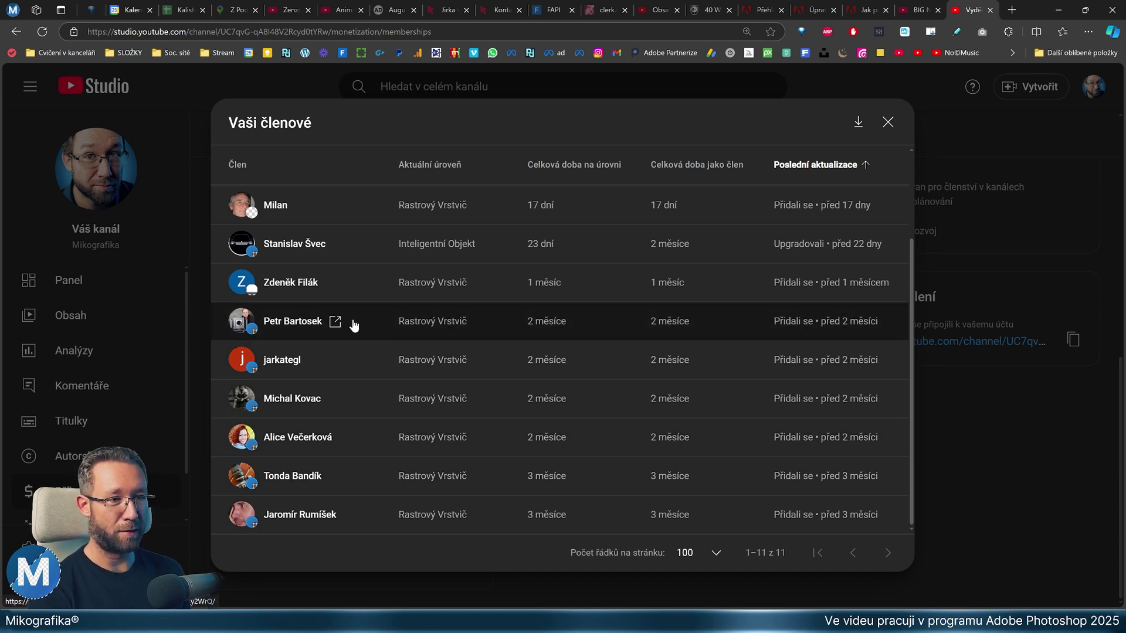
Step: Scroll the Vaši členové members list back to its top entries
scroll(354, 352, up, 2)
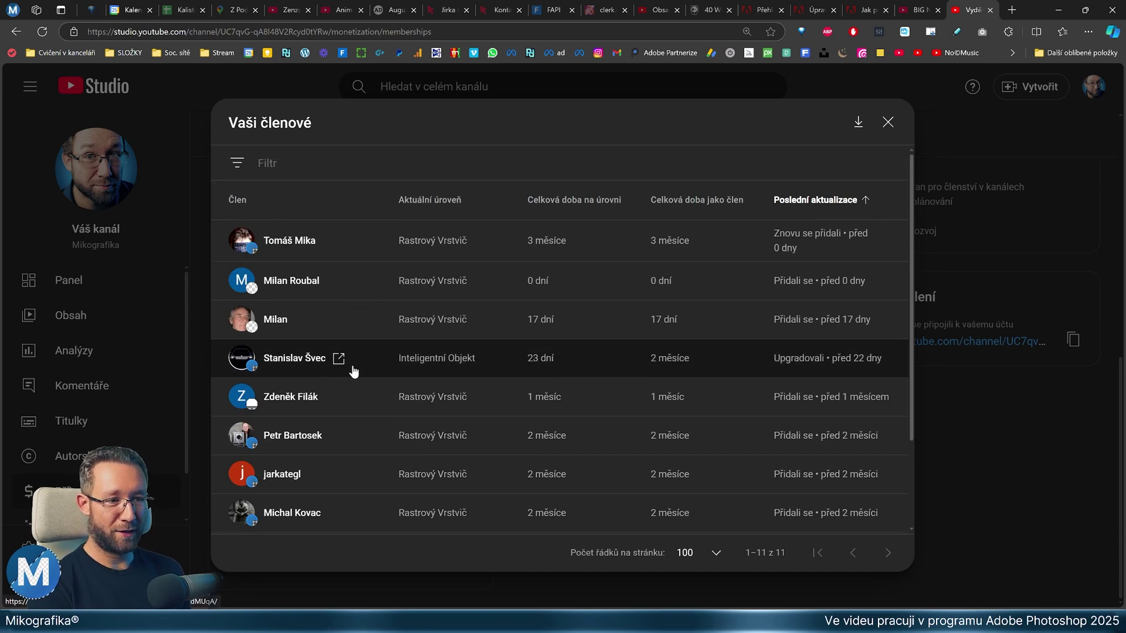